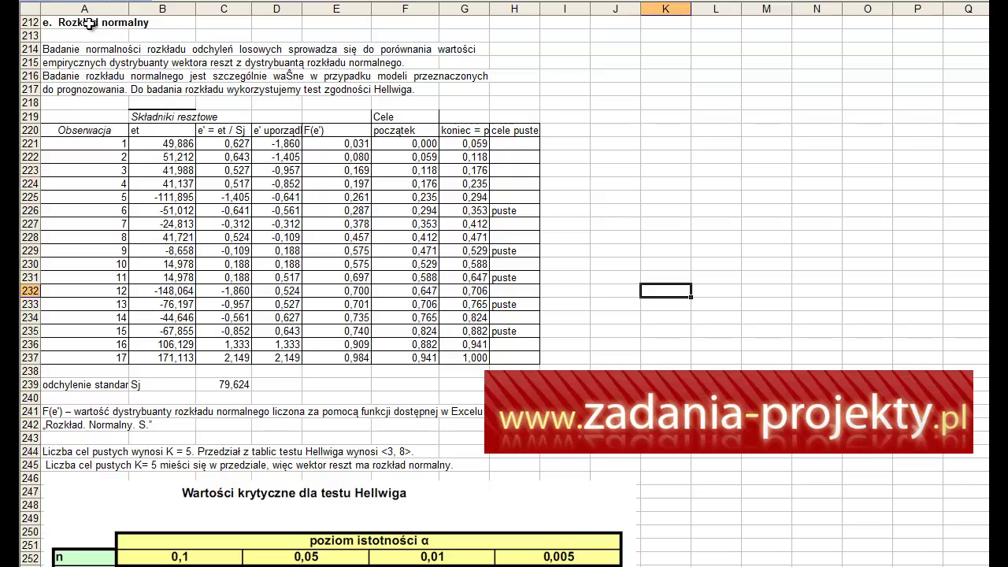
Step: Review the Rozkład normalny heading, the cele puste header and the explanation text in rows 214–217
{"action": "left_click", "coordinate": [87, 43]}
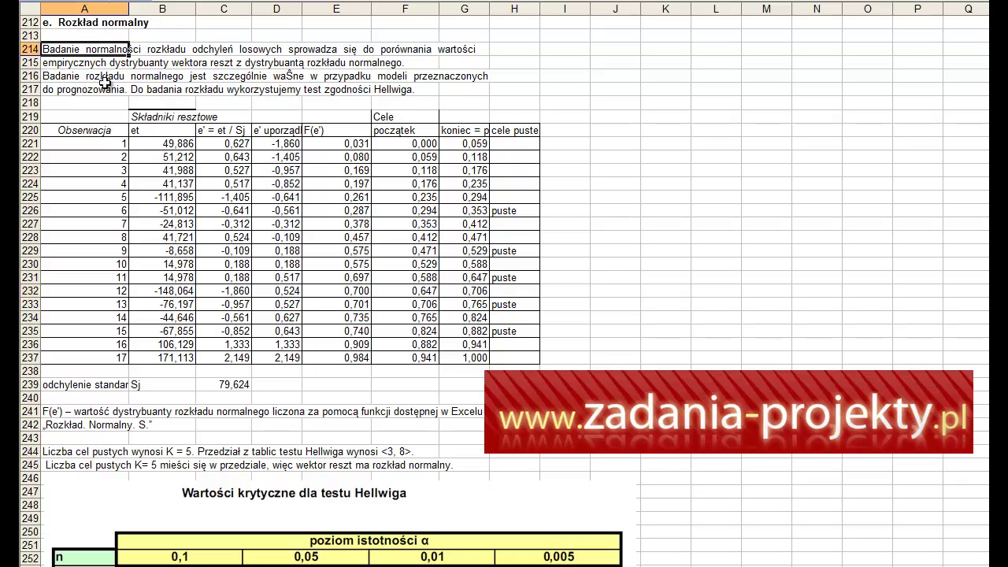
{"action": "left_click", "coordinate": [73, 21]}
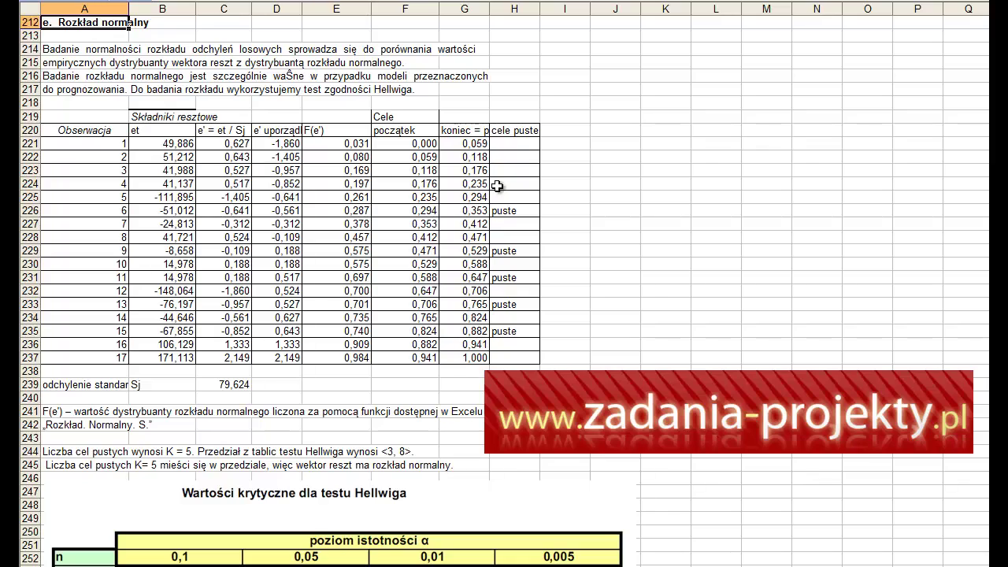
{"action": "left_click", "coordinate": [500, 133]}
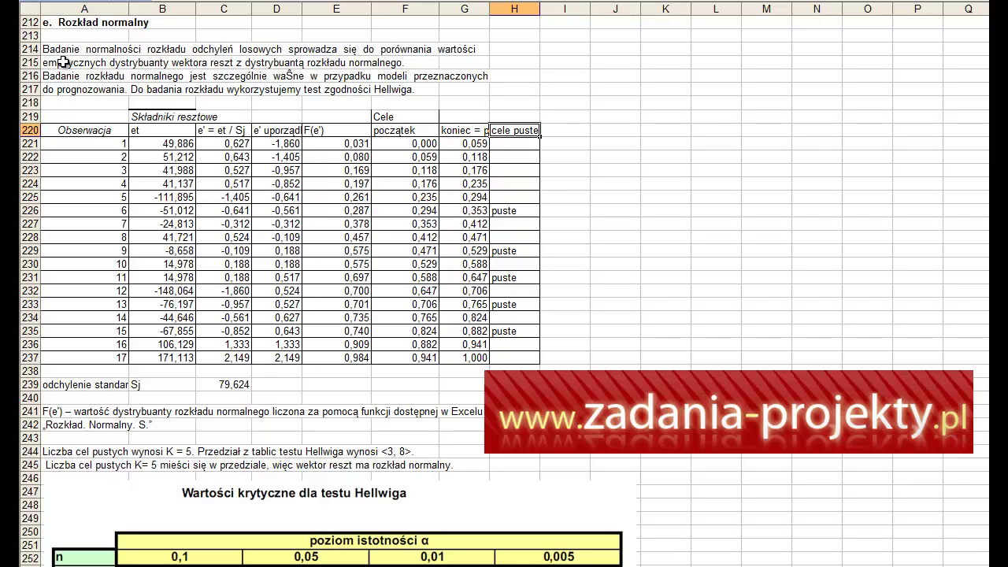
{"action": "left_click", "coordinate": [63, 62]}
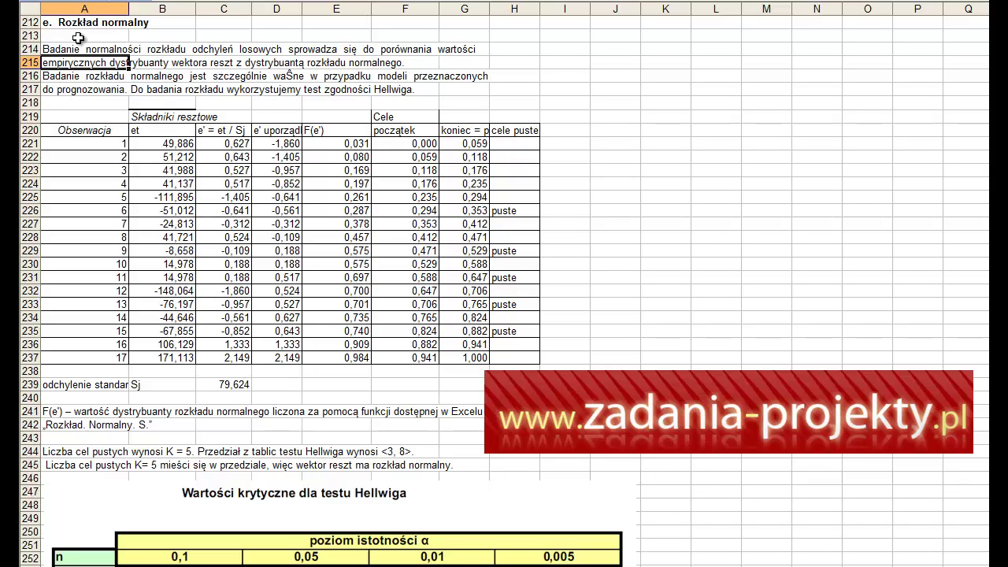
{"action": "left_click", "coordinate": [59, 75]}
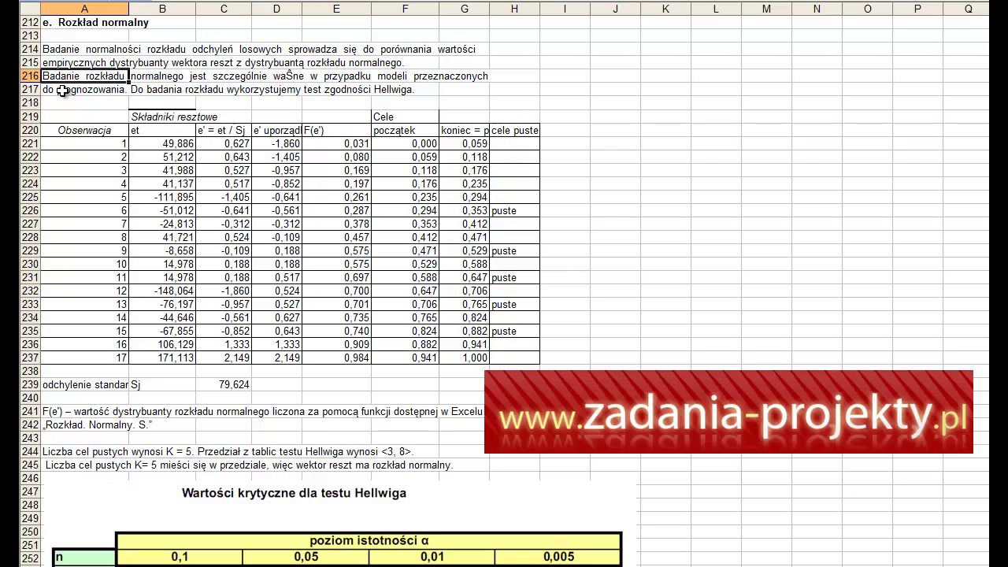
{"action": "left_click", "coordinate": [62, 90]}
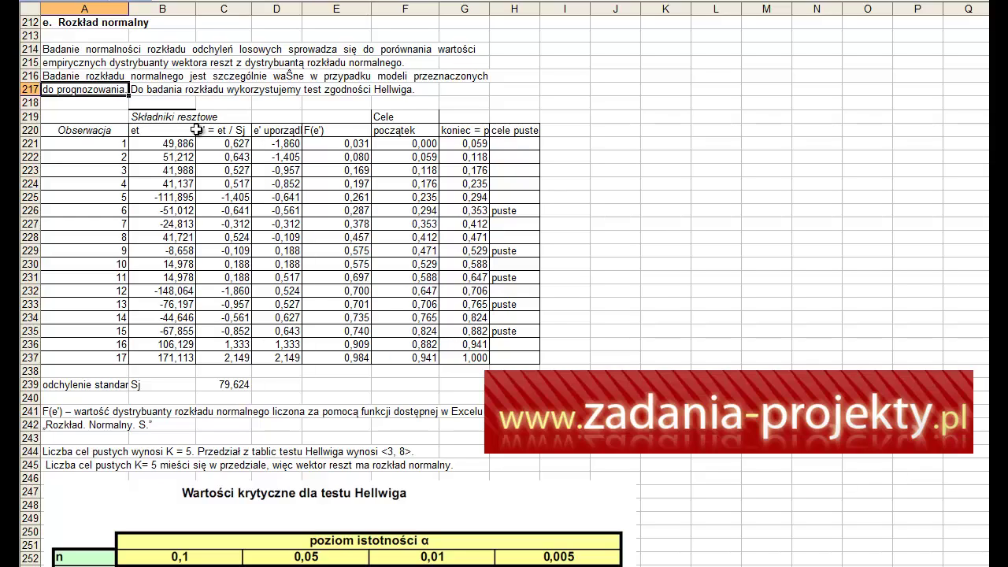
Step: Highlight observation numbers 1–17 and the 17 residuals et in column B
{"action": "mouse_move", "coordinate": [118, 131]}
{"action": "left_mouse_down"}
{"action": "mouse_move", "coordinate": [103, 359]}
{"action": "mouse_move", "coordinate": [134, 136]}
{"action": "left_mouse_up"}
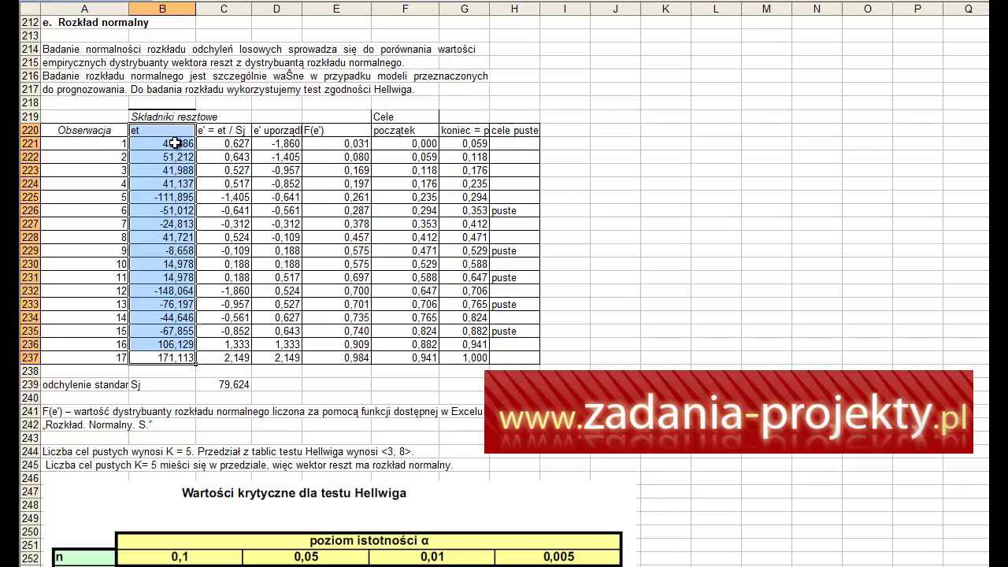
{"action": "left_click_drag", "start_coordinate": [175, 142], "coordinate": [189, 351]}
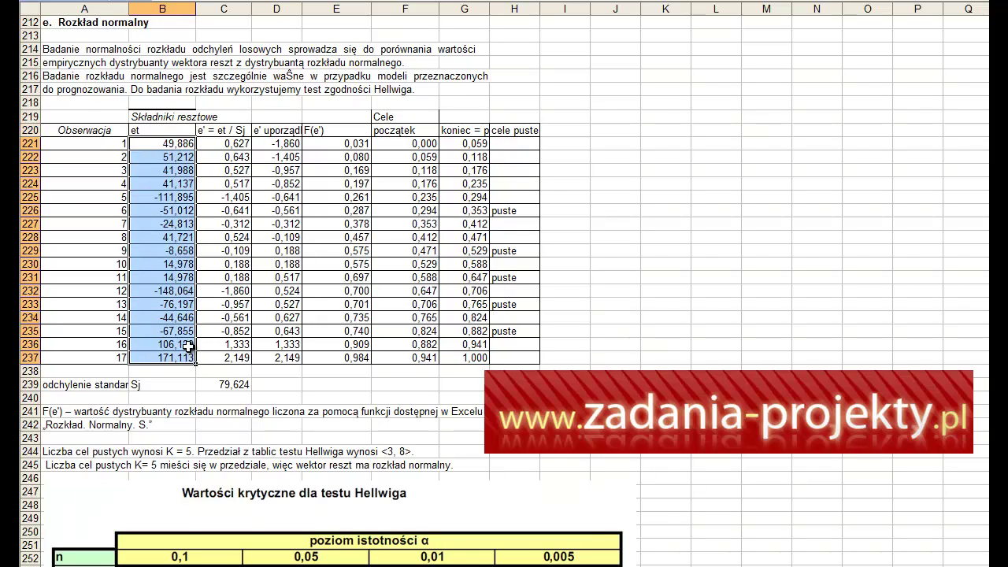
{"action": "left_click_drag", "start_coordinate": [163, 143], "coordinate": [167, 356]}
Step: Inspect the standard deviation Sj formula in C239 (79,624), leaving it unchanged
{"action": "left_click", "coordinate": [73, 381]}
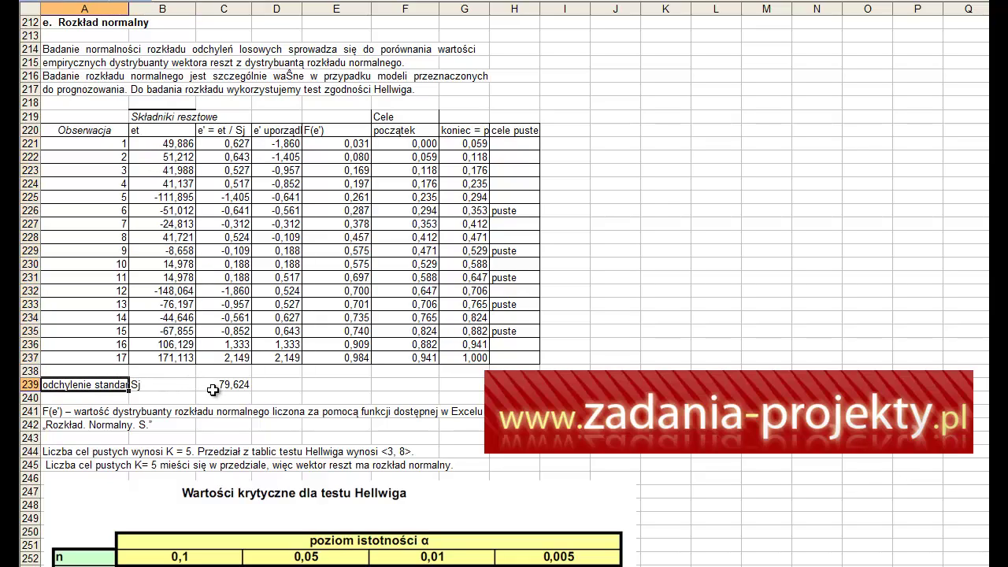
{"action": "left_click", "coordinate": [223, 385]}
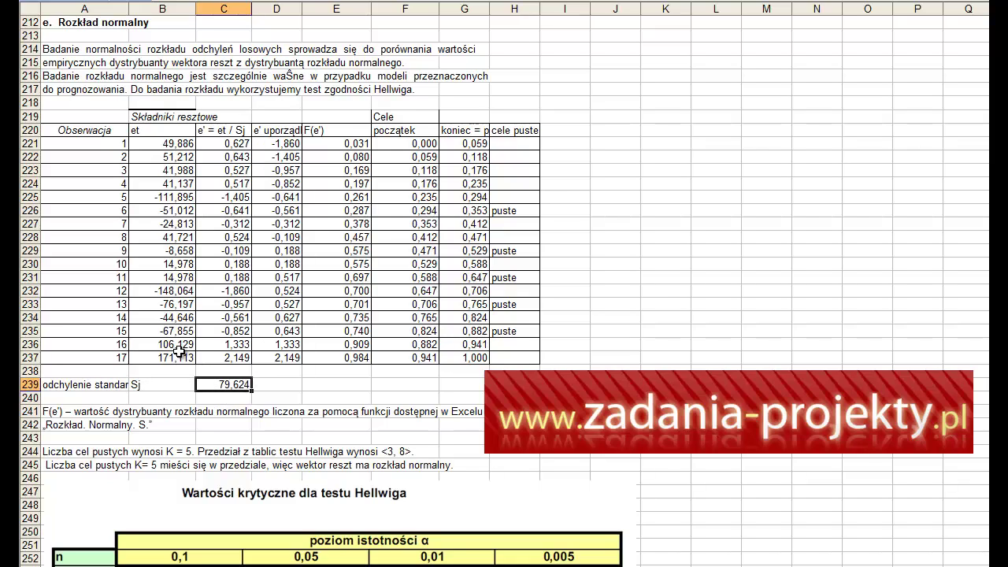
{"action": "left_click_drag", "start_coordinate": [177, 356], "coordinate": [180, 141]}
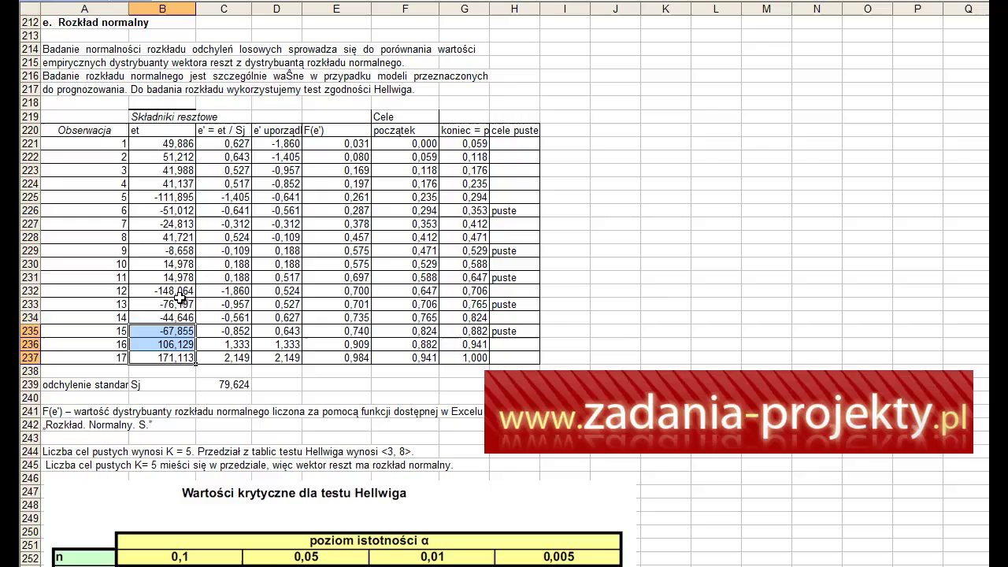
{"action": "left_click", "coordinate": [211, 388]}
{"action": "double_click", "coordinate": [215, 382]}
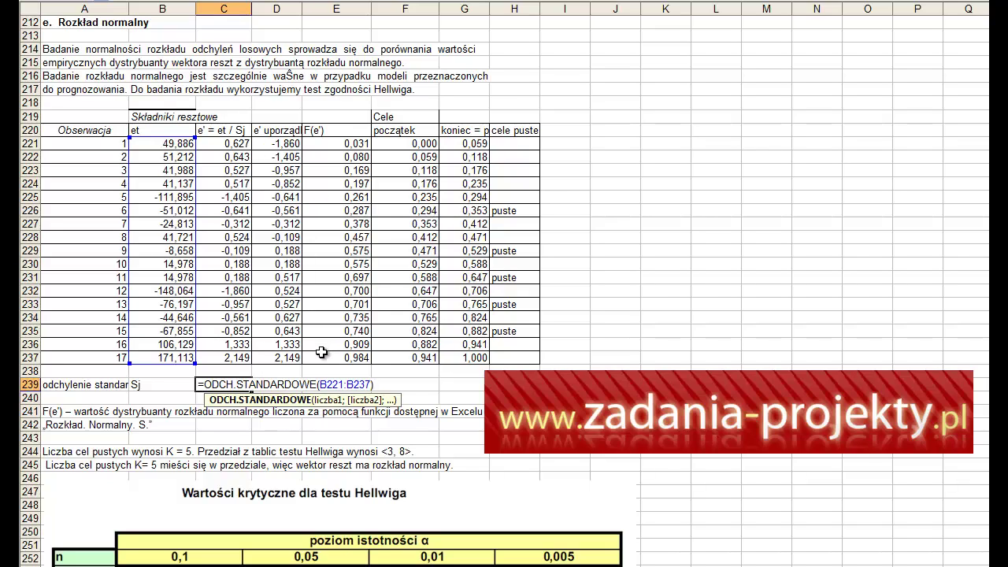
{"action": "key", "text": "Escape"}
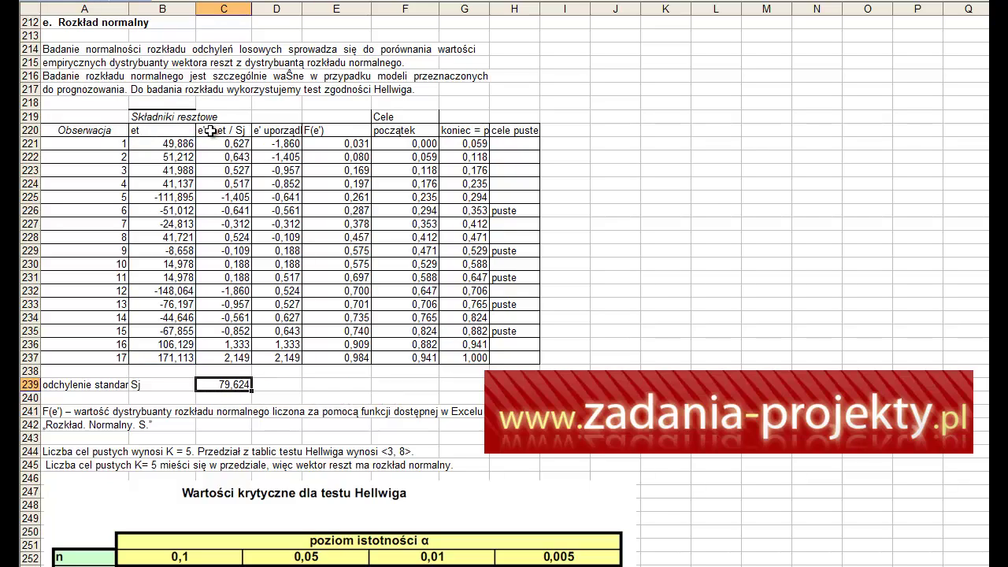
Step: Inspect the standardised residual formula e' = et / Sj in C221 and its column
{"action": "left_click", "coordinate": [210, 131]}
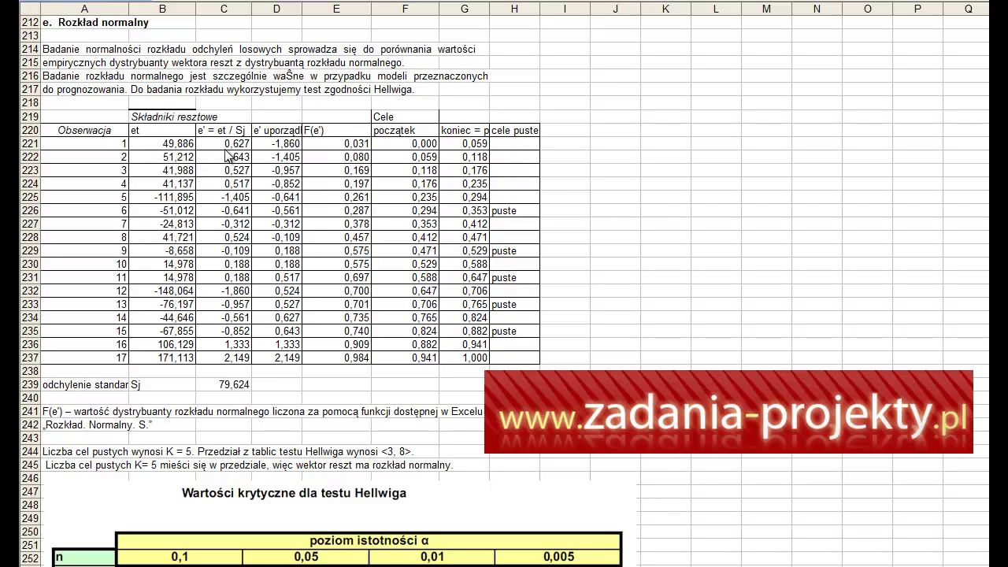
{"action": "double_click", "coordinate": [228, 144]}
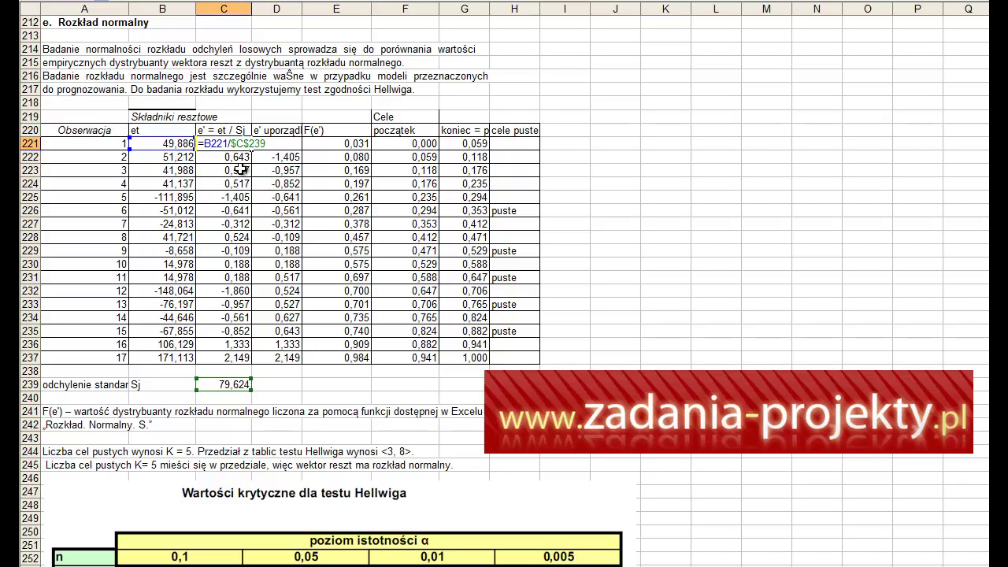
{"action": "key", "text": "Escape"}
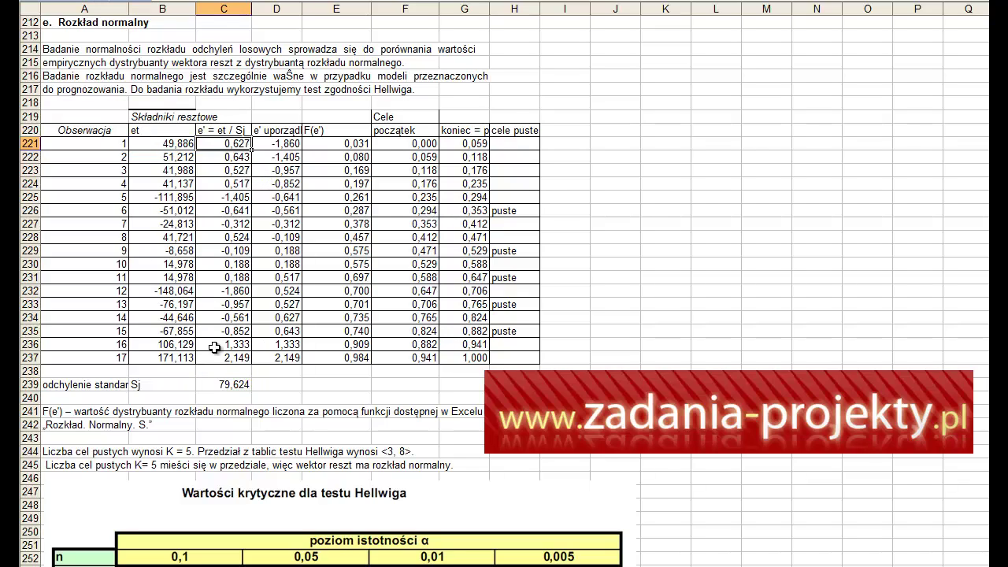
{"action": "mouse_move", "coordinate": [225, 145]}
{"action": "left_mouse_down"}
{"action": "mouse_move", "coordinate": [240, 270]}
{"action": "mouse_move", "coordinate": [237, 359]}
{"action": "left_mouse_up"}
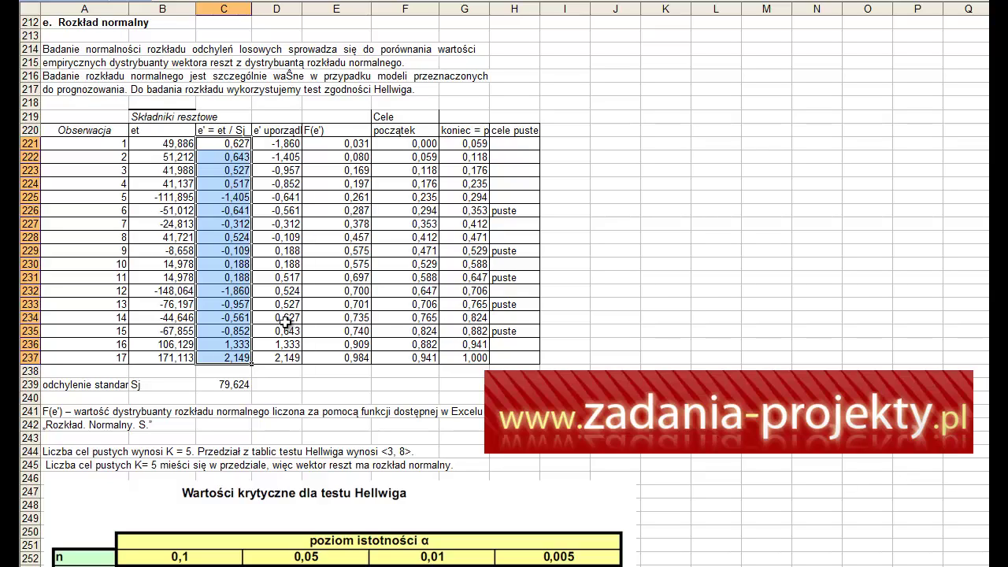
{"action": "left_click", "coordinate": [239, 130]}
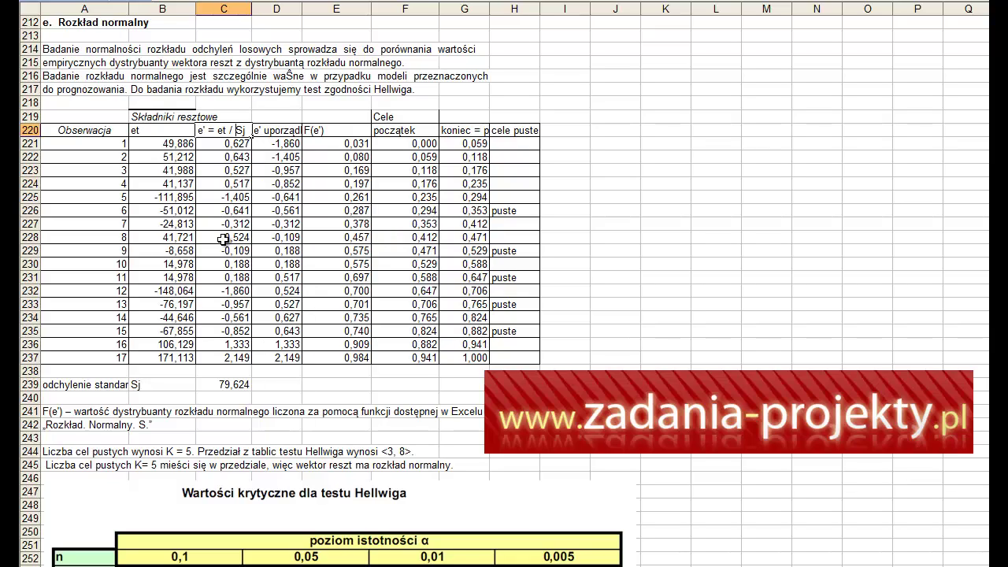
{"action": "key", "text": "Escape"}
{"action": "left_click", "coordinate": [174, 146]}
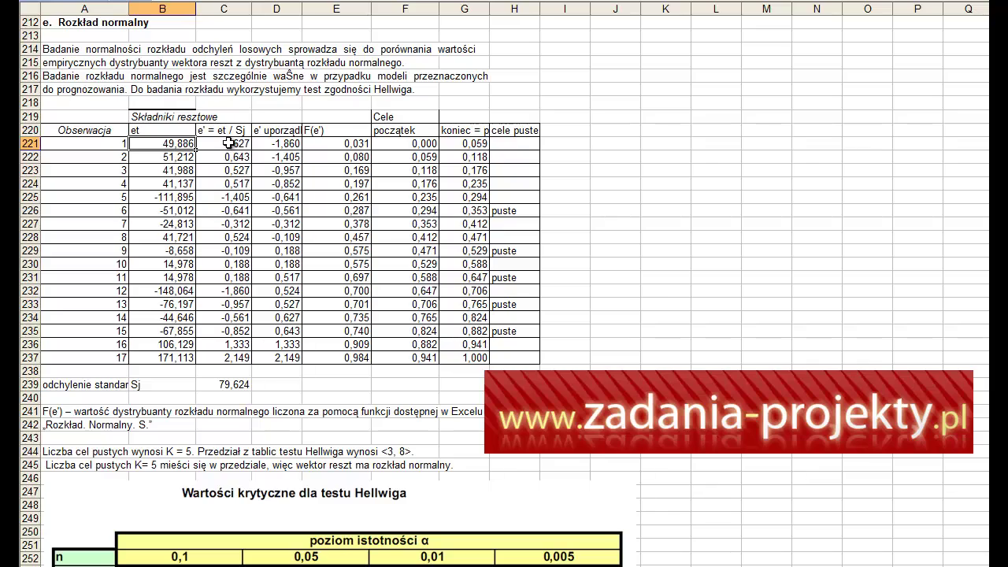
Step: Highlight C221:C237 and D221:D237, then show =ROZKŁAD.NORMALNY.S(D221) in E221
{"action": "left_click_drag", "start_coordinate": [222, 143], "coordinate": [209, 357]}
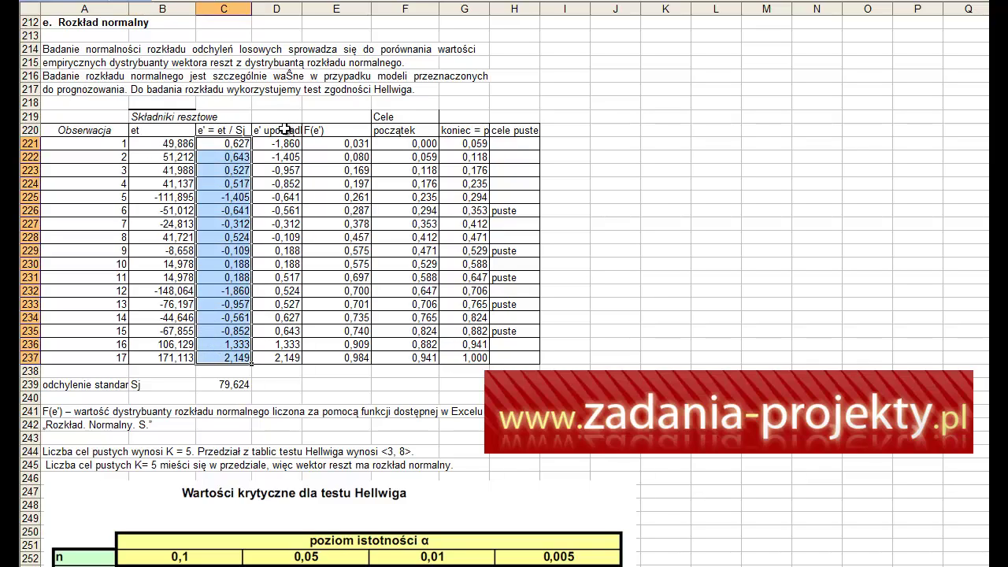
{"action": "left_click", "coordinate": [279, 131]}
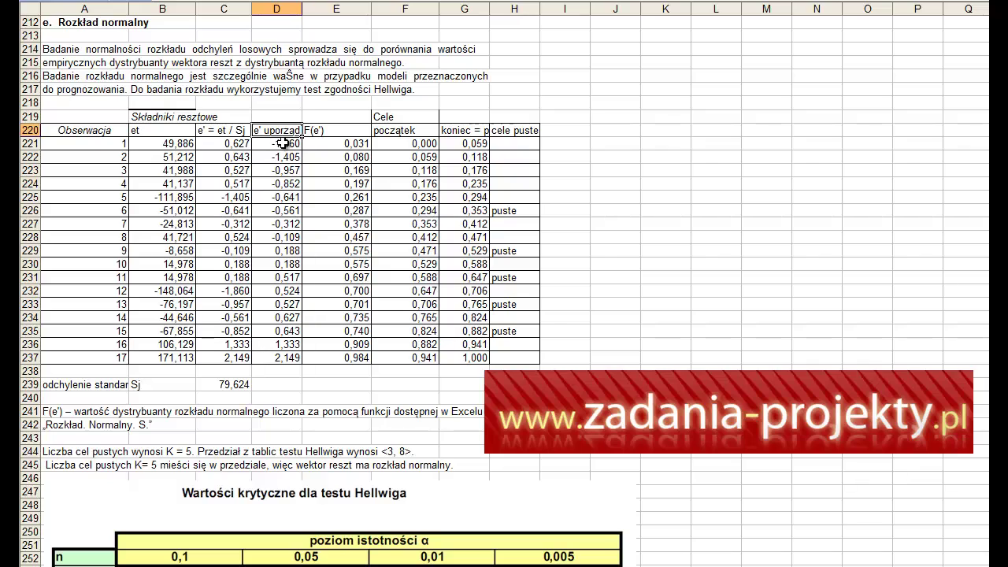
{"action": "left_click_drag", "start_coordinate": [280, 143], "coordinate": [268, 351]}
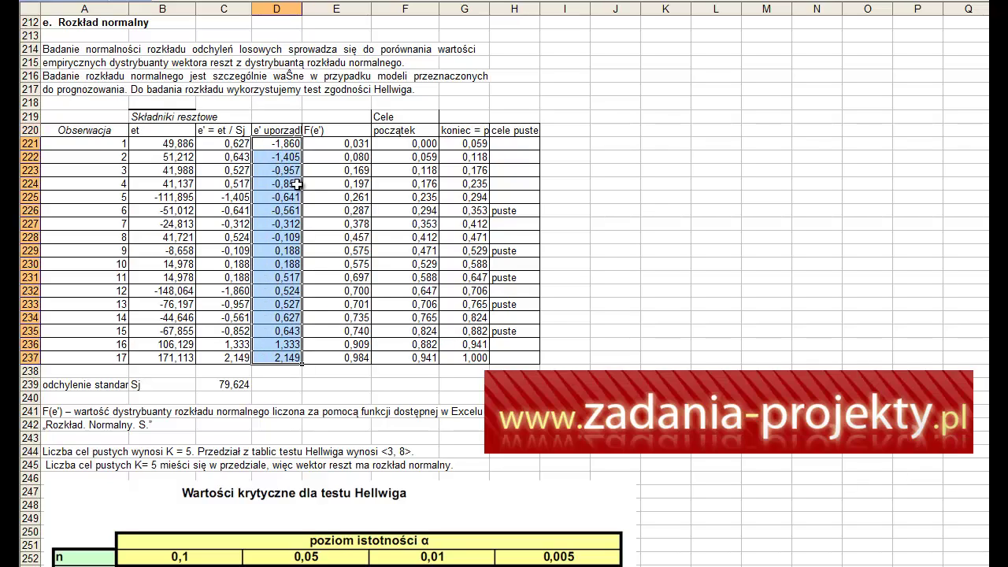
{"action": "left_click", "coordinate": [339, 142]}
{"action": "double_click", "coordinate": [339, 142]}
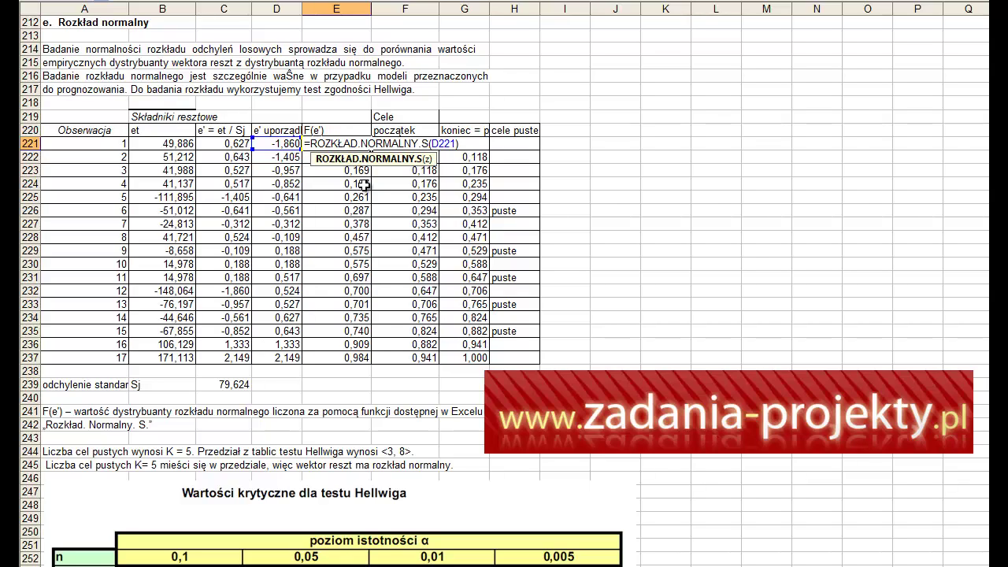
Step: Confirm E221's =ROZKŁAD.NORMALNY.S(D221) result of 0,031, rechecking the formula several times
{"action": "key", "text": "ctrl+Return"}
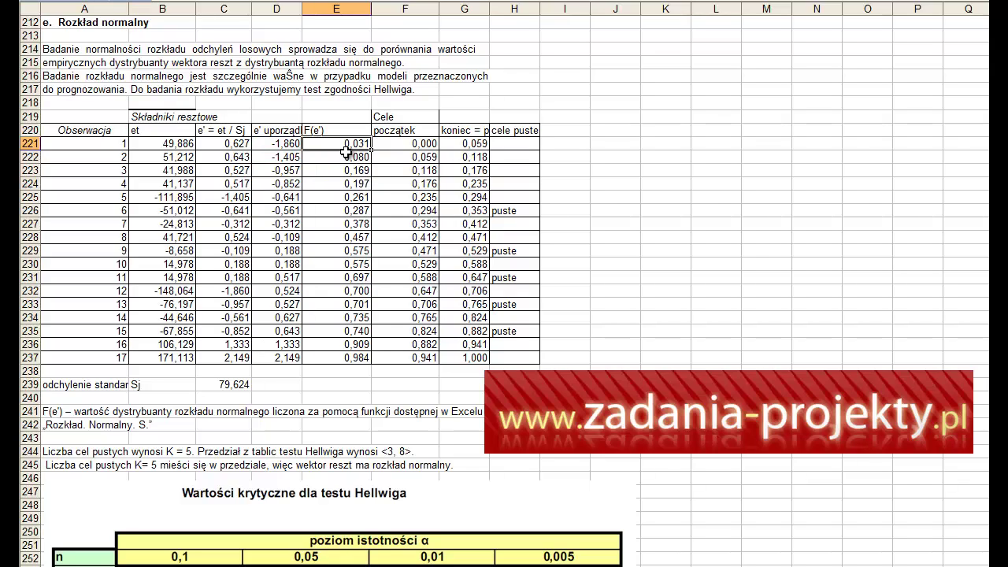
{"action": "left_click", "coordinate": [269, 143]}
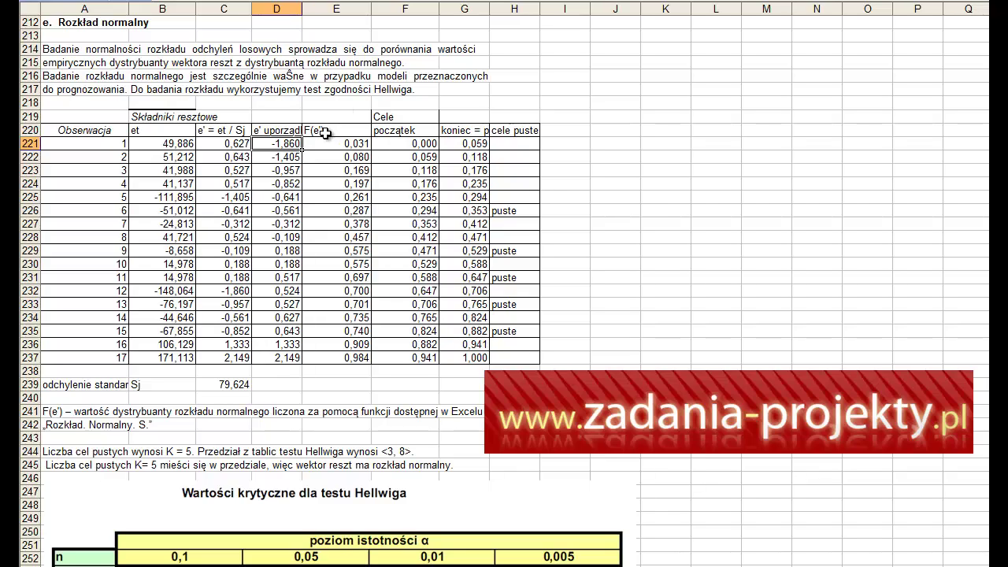
{"action": "left_click", "coordinate": [319, 142]}
{"action": "double_click", "coordinate": [315, 143]}
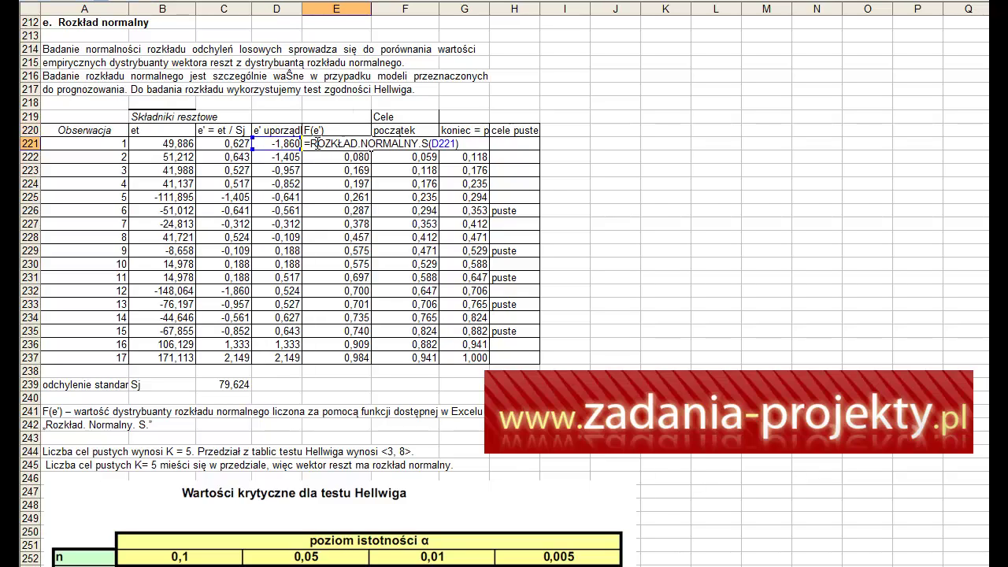
{"action": "key", "text": "Escape"}
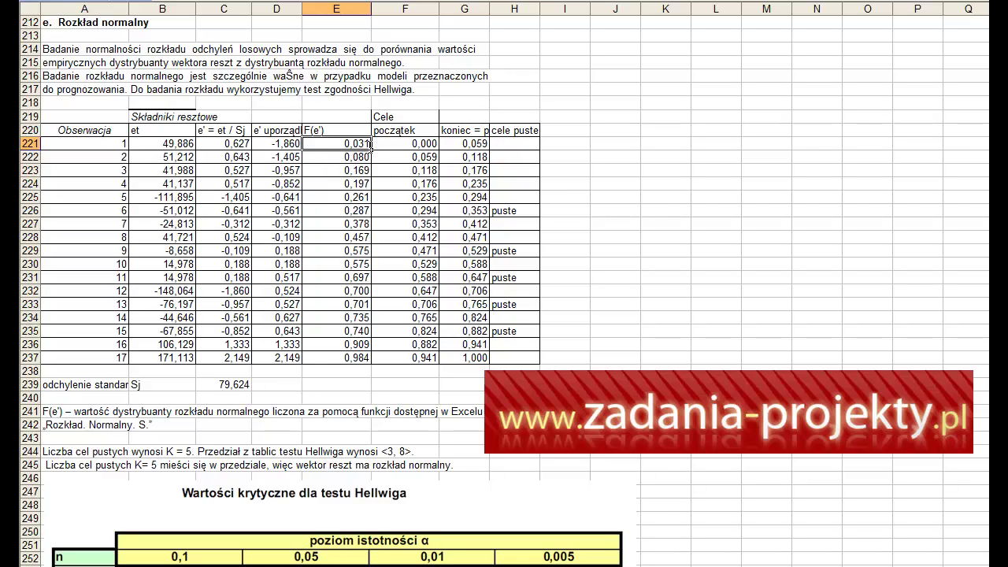
{"action": "double_click", "coordinate": [369, 144]}
{"action": "key", "text": "Escape"}
{"action": "double_click", "coordinate": [361, 143]}
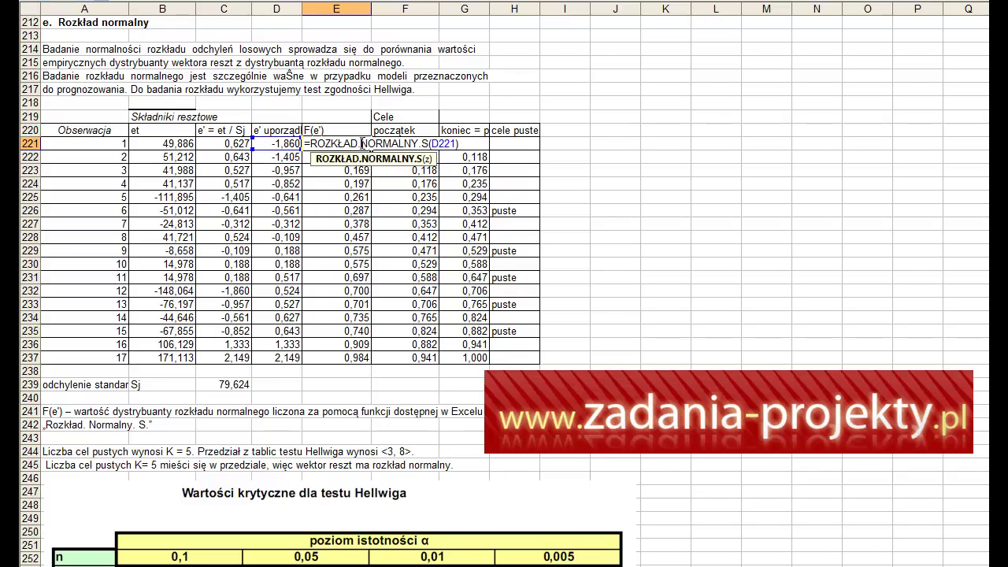
{"action": "key", "text": "Escape"}
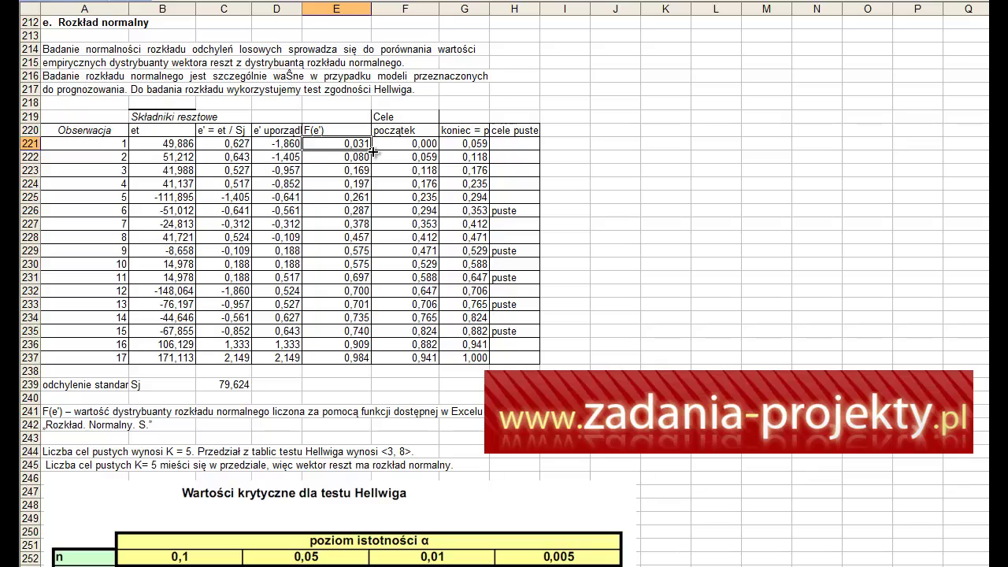
Step: Copy the normal CDF formula down to E237 and verify it gives 0,984
{"action": "left_click_drag", "start_coordinate": [371, 150], "coordinate": [366, 370]}
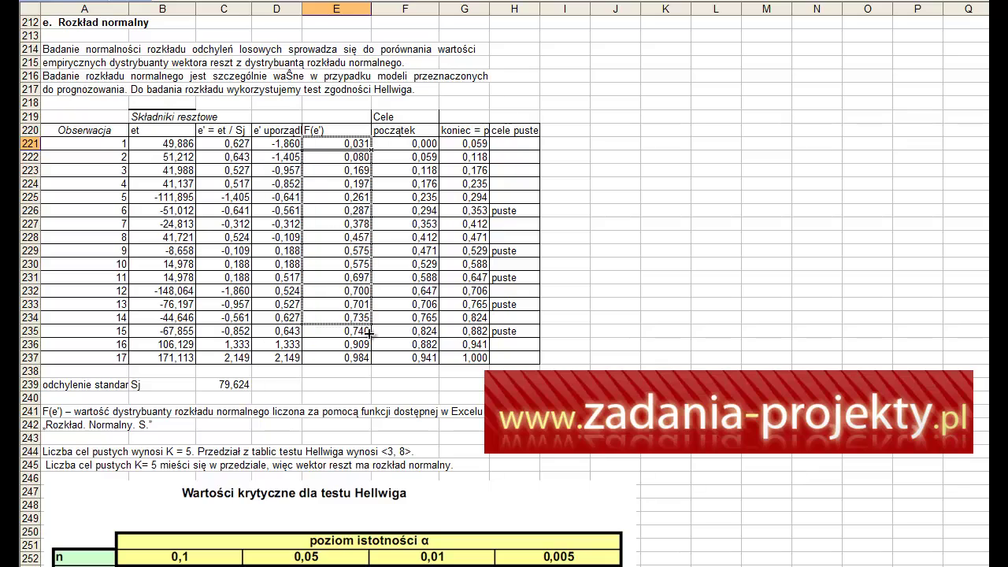
{"action": "left_click", "coordinate": [347, 146]}
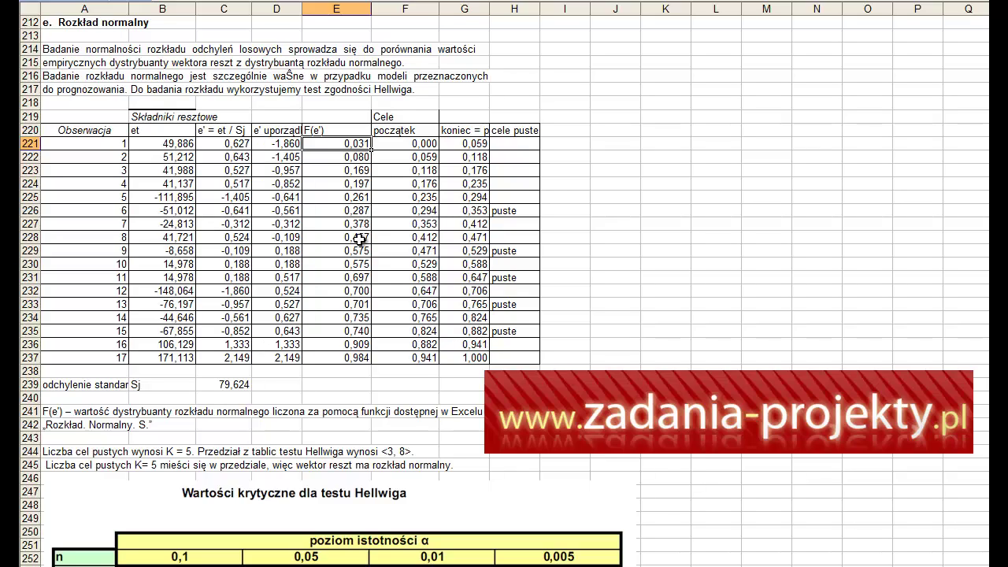
{"action": "left_click", "coordinate": [328, 353]}
{"action": "double_click", "coordinate": [327, 355]}
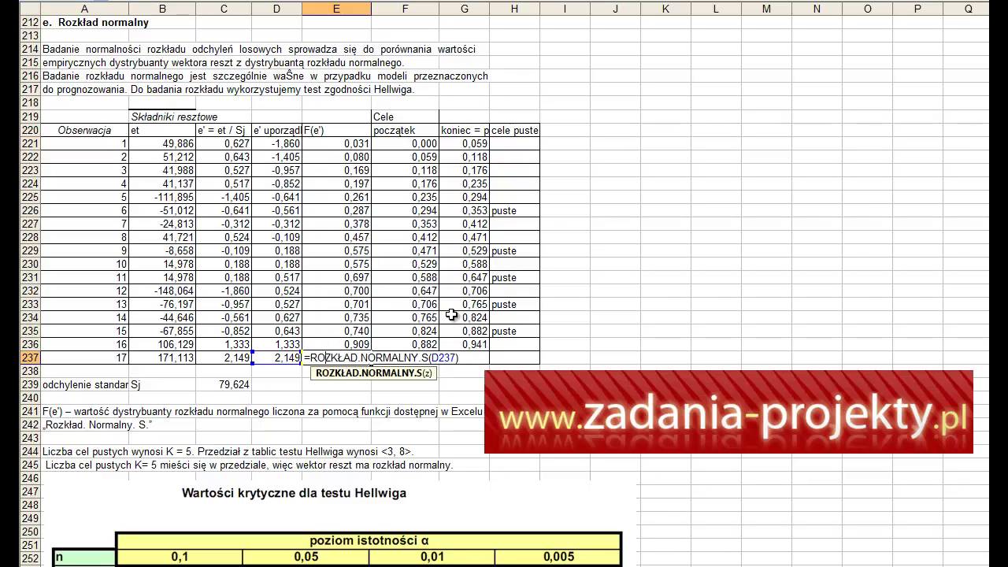
{"action": "key", "text": "ctrl+Return"}
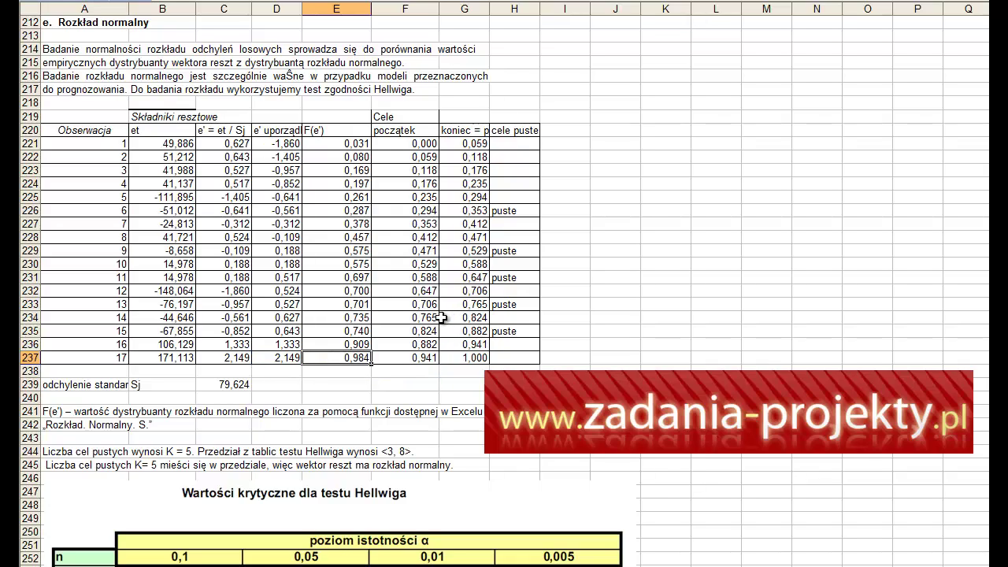
{"action": "left_click", "coordinate": [277, 352]}
{"action": "left_click", "coordinate": [326, 356]}
{"action": "left_click", "coordinate": [414, 116]}
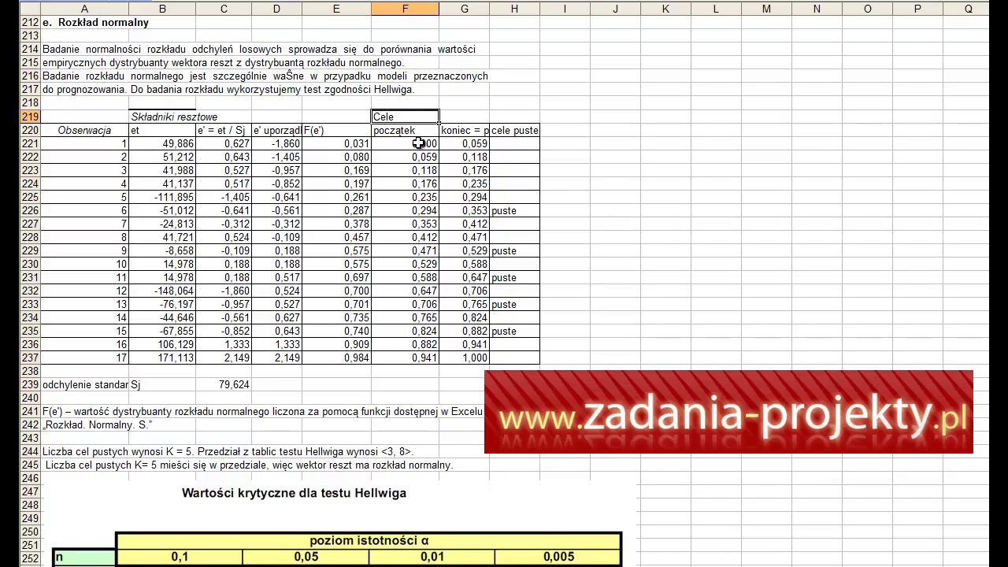
Step: Select the observation numbers 1 and 17 and the interval start and end columns
{"action": "left_click", "coordinate": [101, 146]}
{"action": "left_click", "coordinate": [115, 358]}
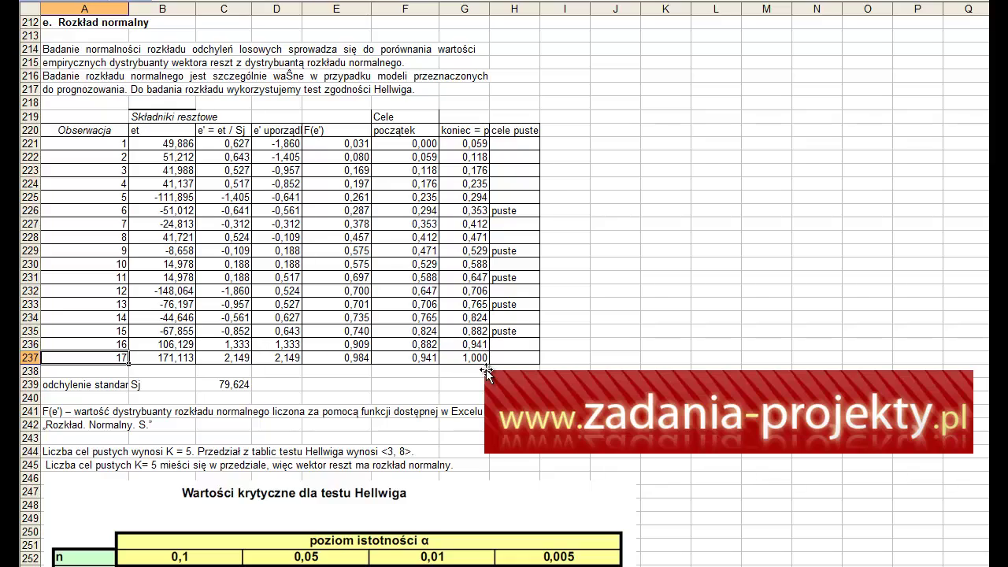
{"action": "left_click", "coordinate": [407, 144]}
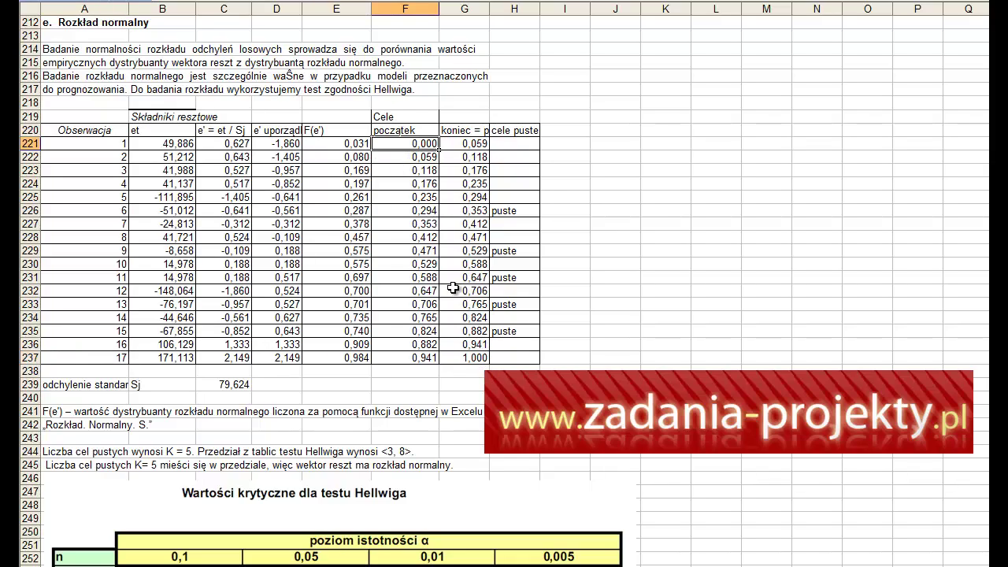
{"action": "left_click", "coordinate": [480, 357], "text": "shift"}
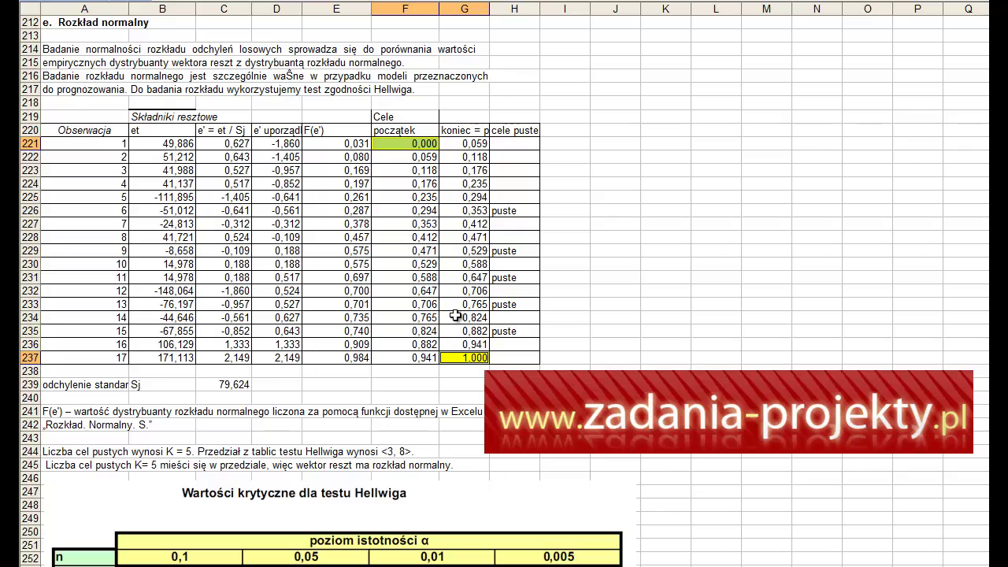
Step: Inspect the =F221+1/17 interval-end formulas in G221 and G222 without changes
{"action": "left_click", "coordinate": [389, 142]}
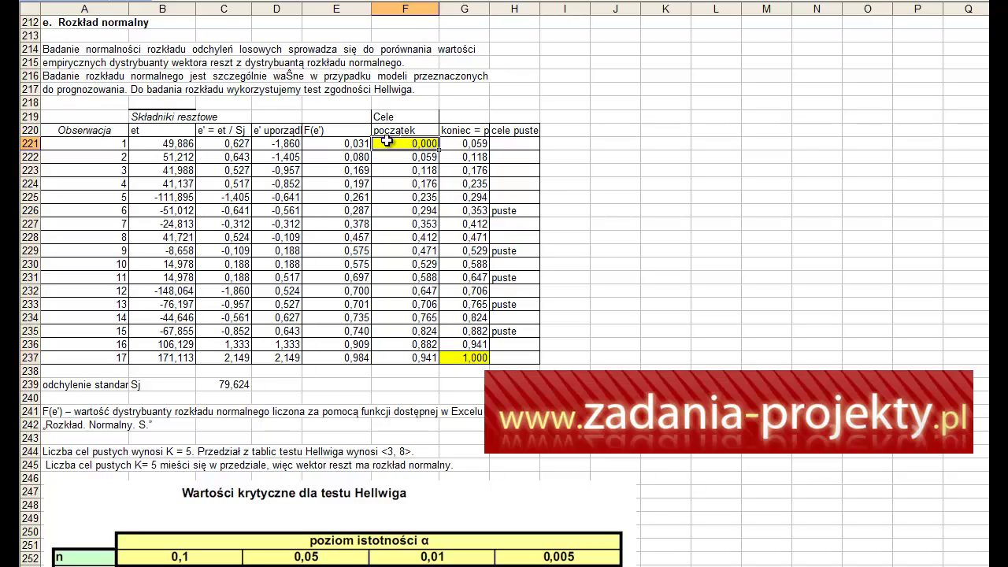
{"action": "double_click", "coordinate": [456, 146]}
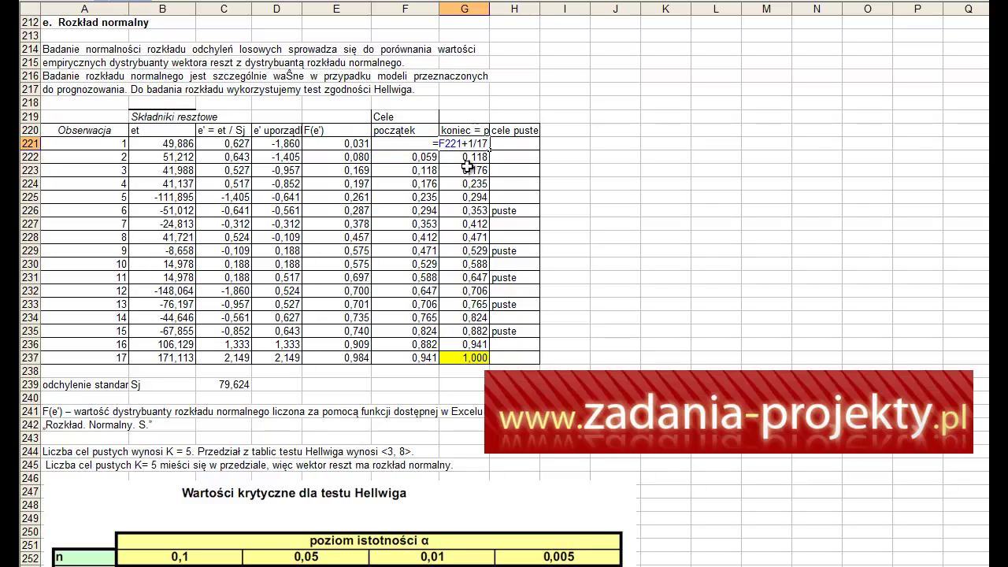
{"action": "key", "text": "Escape"}
{"action": "double_click", "coordinate": [480, 157]}
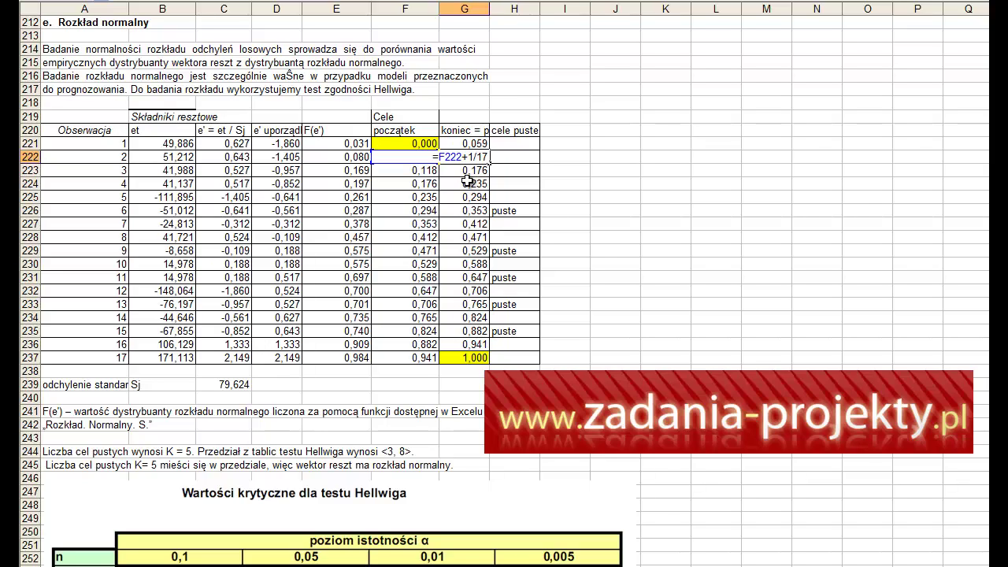
{"action": "key", "text": "Escape"}
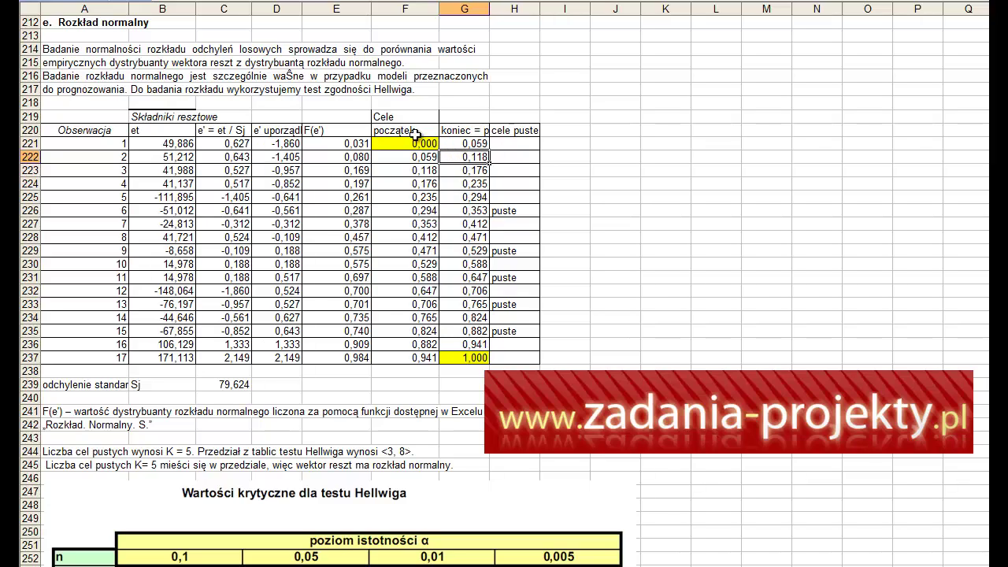
Step: Select G221 and F222 together and bring up the Fill Color choices
{"action": "left_click", "coordinate": [410, 143]}
{"action": "left_click", "coordinate": [480, 143]}
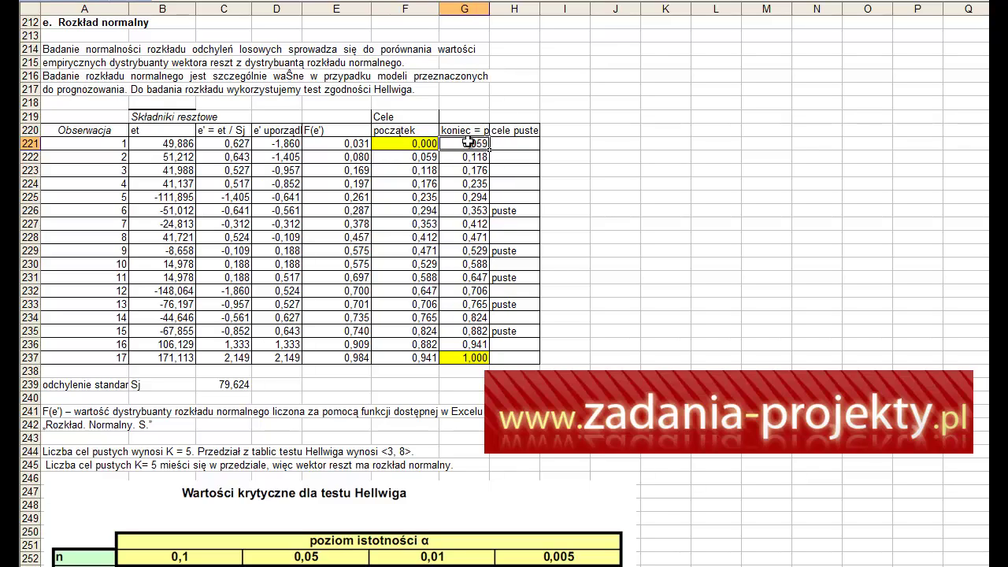
{"action": "left_click", "coordinate": [423, 157]}
{"action": "left_click", "coordinate": [458, 145], "text": "ctrl"}
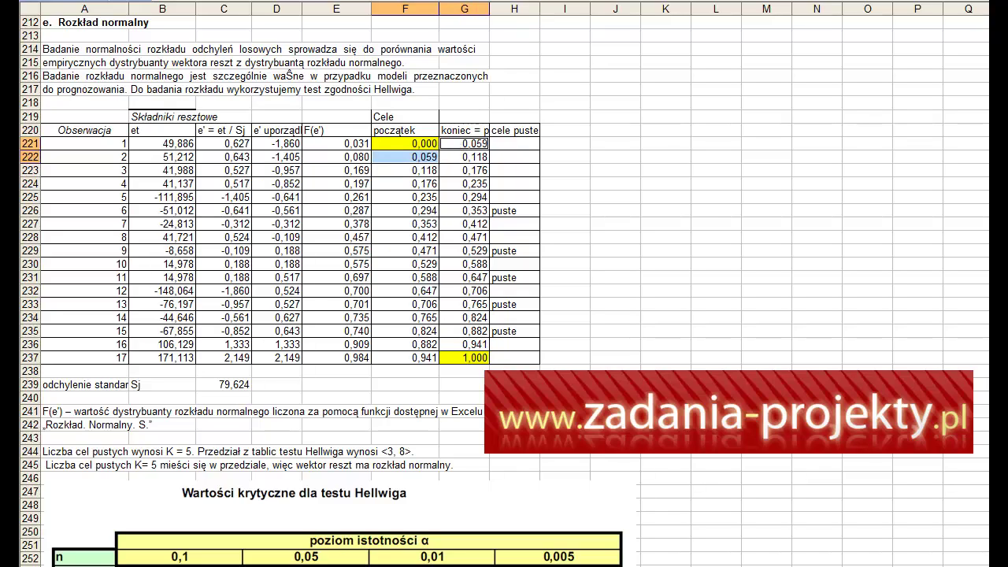
{"action": "left_click", "coordinate": [511, 0]}
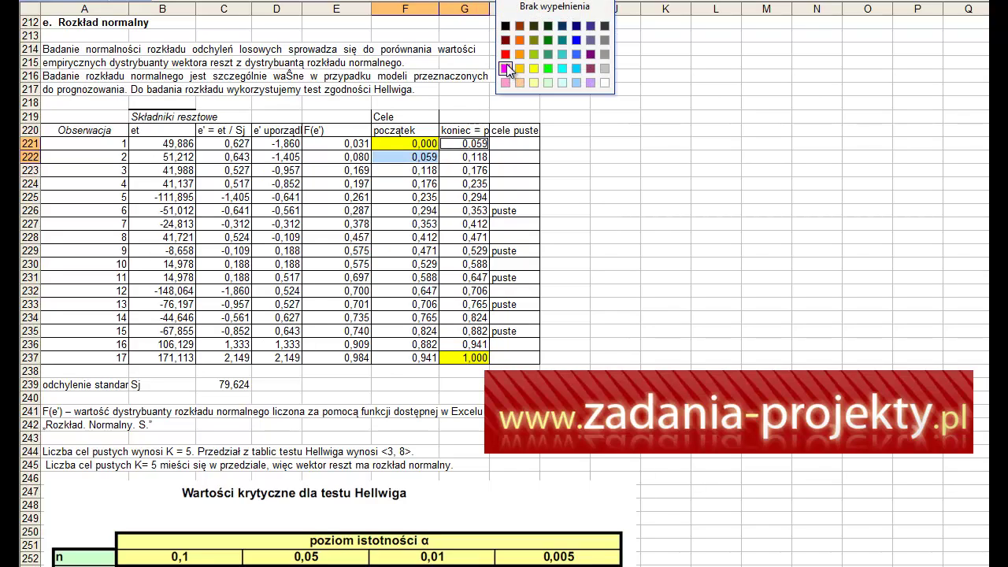
Step: Fill G221 and F222 red, then recheck the G222 interval-end formula
{"action": "left_click", "coordinate": [508, 54]}
{"action": "left_click", "coordinate": [471, 167]}
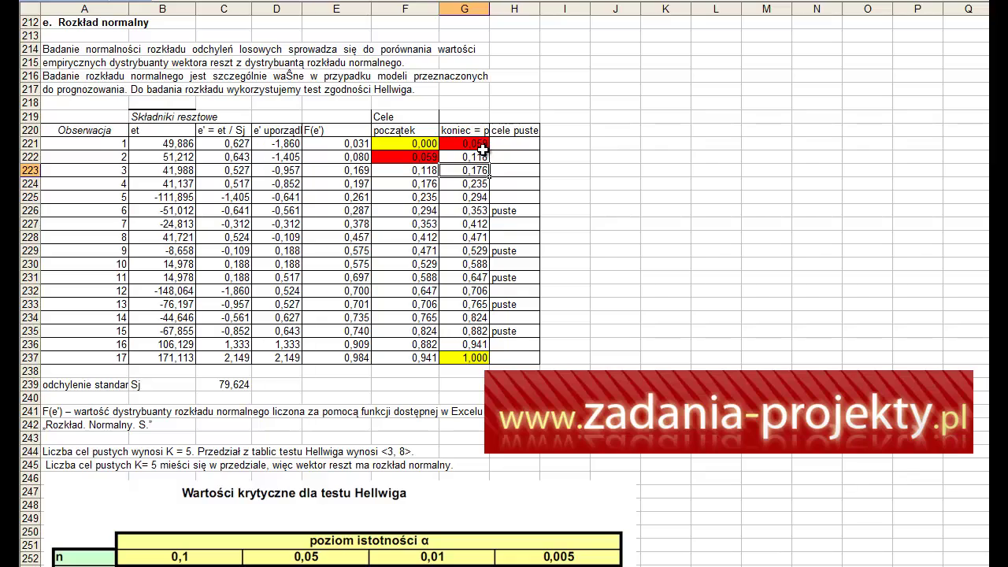
{"action": "double_click", "coordinate": [466, 156]}
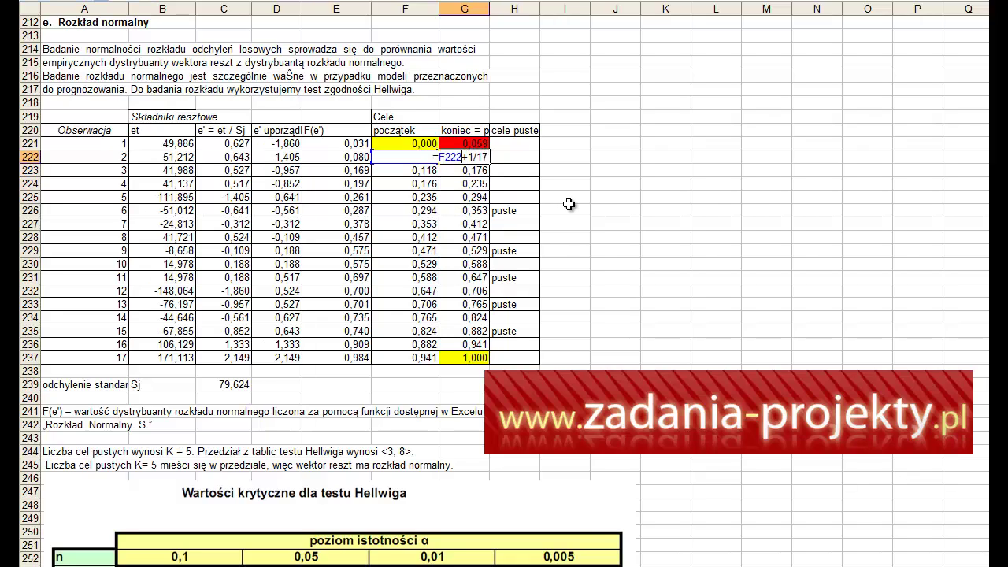
{"action": "key", "text": "Escape"}
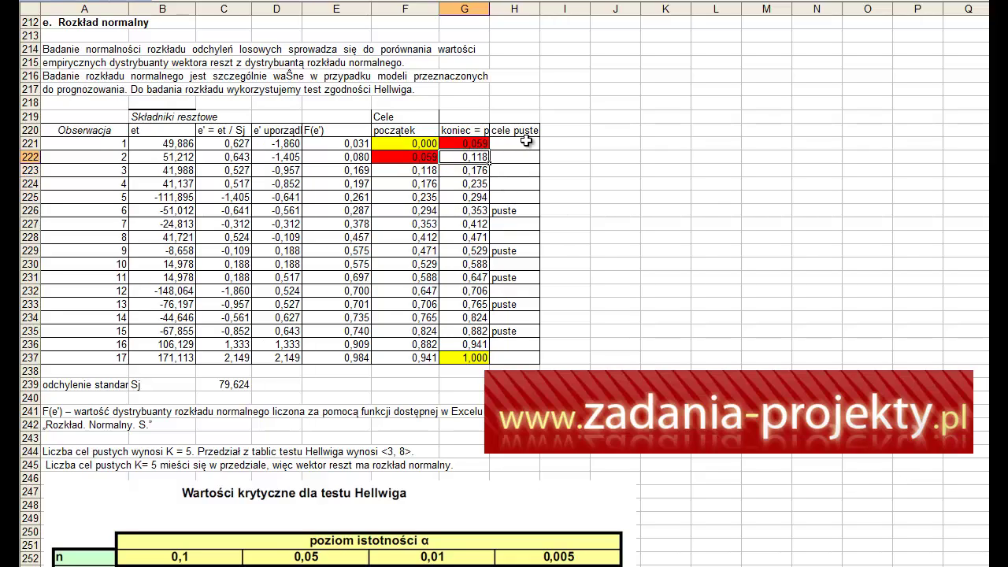
Step: Compare the first interval bounds F221:G221 with the E221 normal CDF formula
{"action": "left_click", "coordinate": [505, 144]}
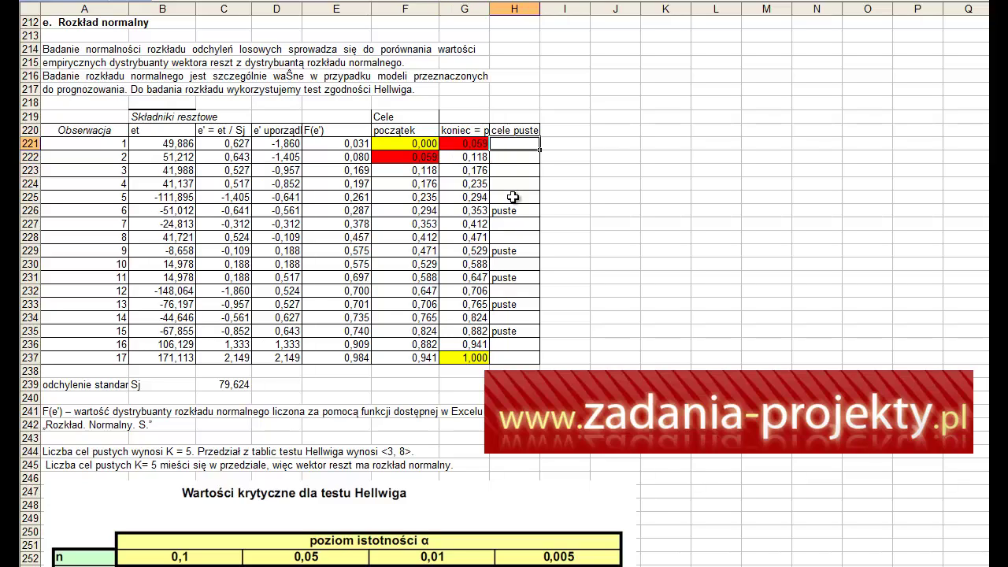
{"action": "left_click_drag", "start_coordinate": [385, 144], "coordinate": [443, 143]}
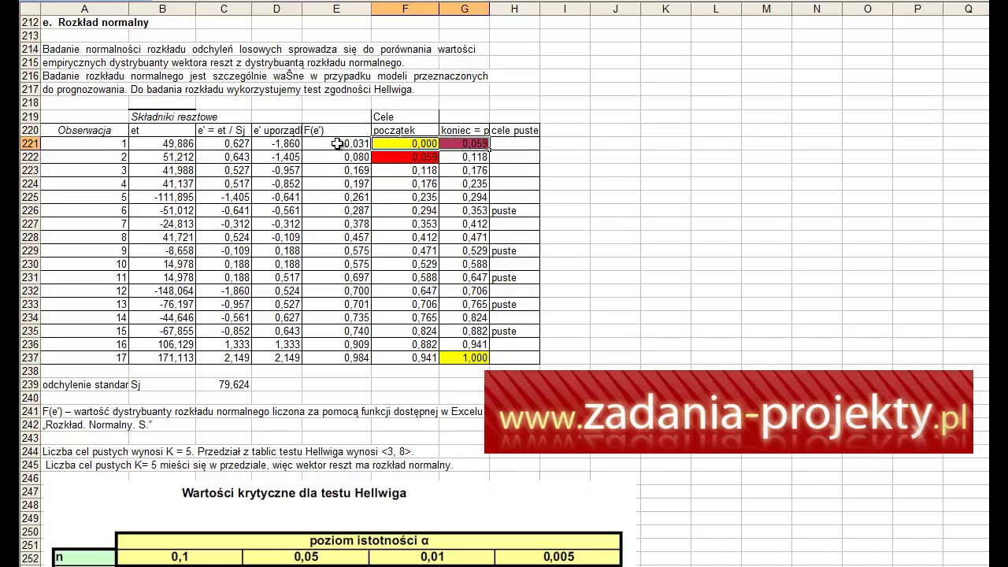
{"action": "left_click", "coordinate": [337, 143]}
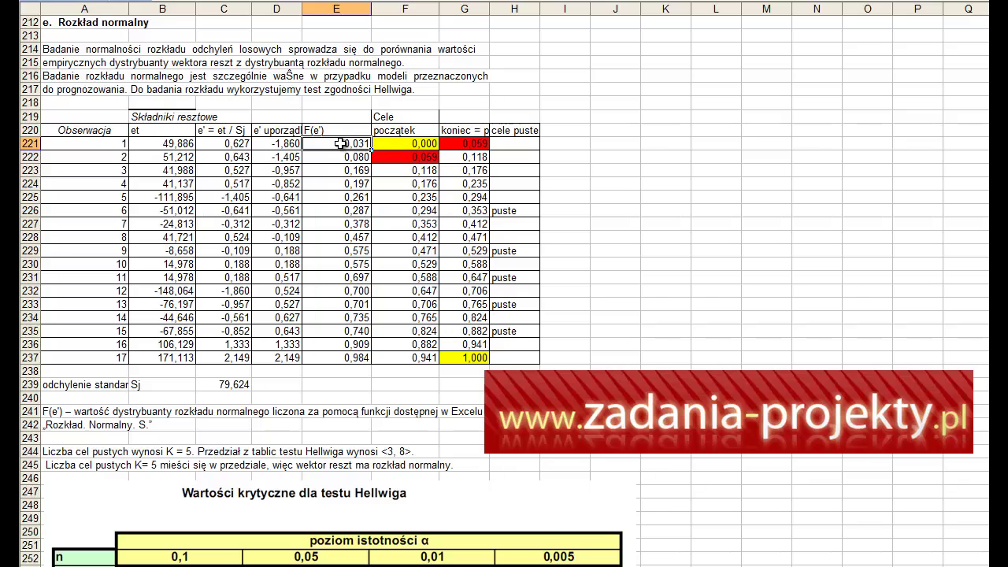
{"action": "double_click", "coordinate": [339, 143]}
{"action": "key", "text": "Escape"}
{"action": "left_click_drag", "start_coordinate": [465, 144], "coordinate": [435, 144]}
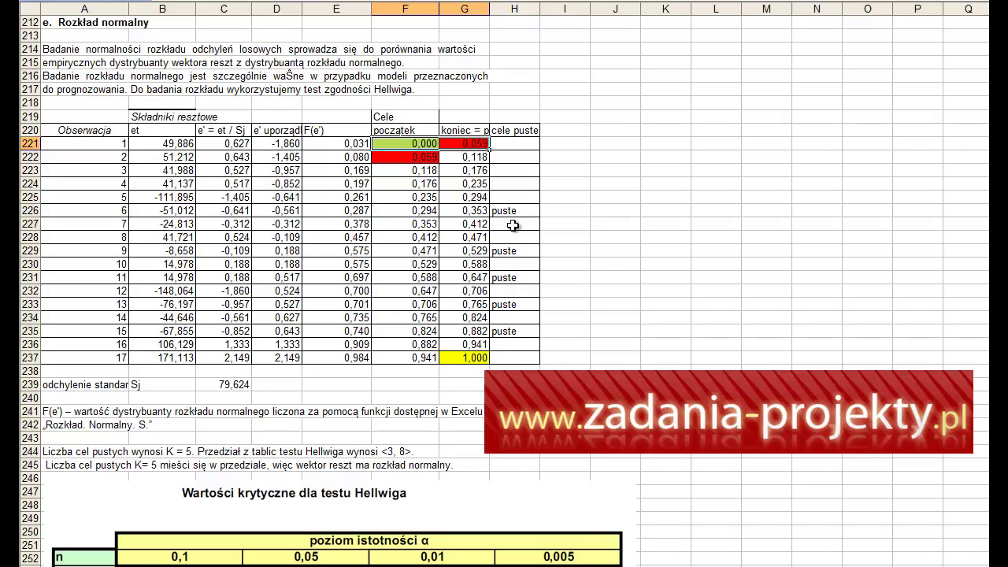
{"action": "left_click", "coordinate": [337, 143]}
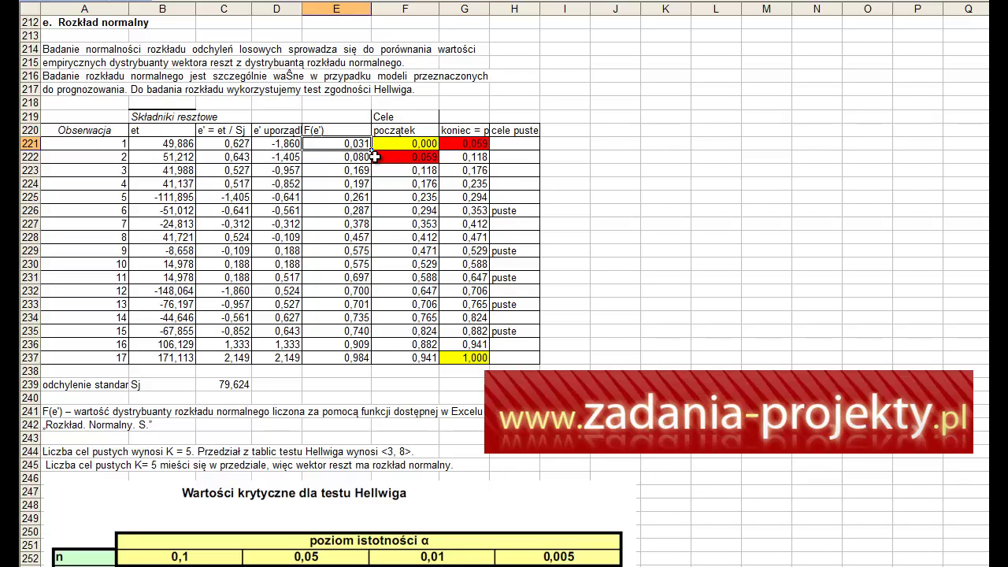
Step: Compare E221's formula and E222's 0,080 against the first interval bounds F221:G221
{"action": "double_click", "coordinate": [352, 143]}
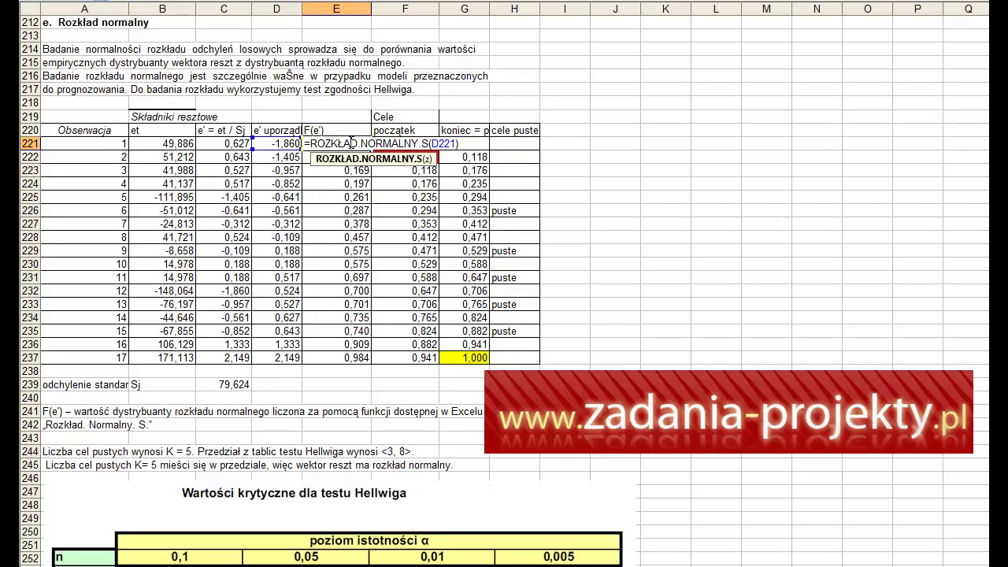
{"action": "key", "text": "Escape"}
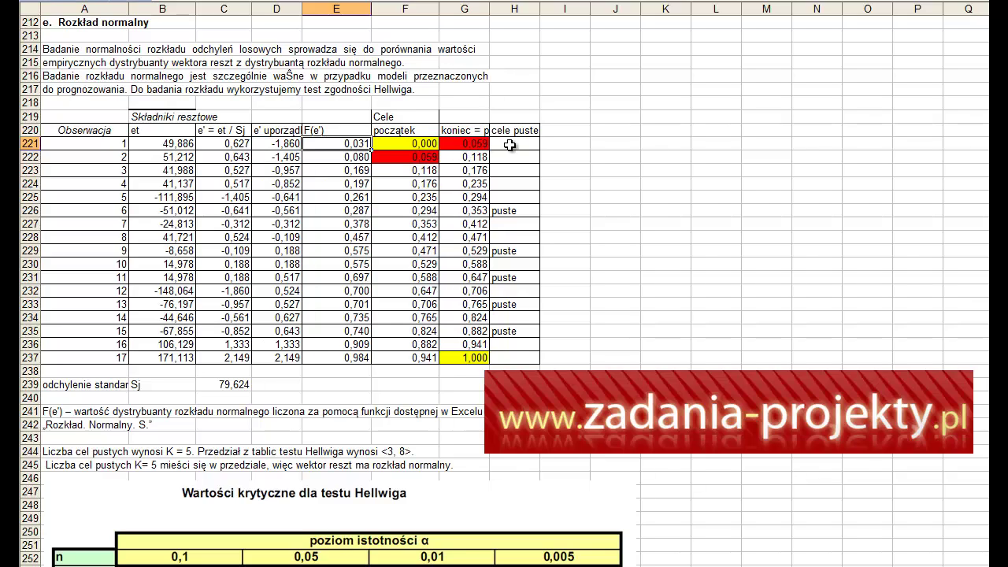
{"action": "left_click_drag", "start_coordinate": [414, 144], "coordinate": [458, 144]}
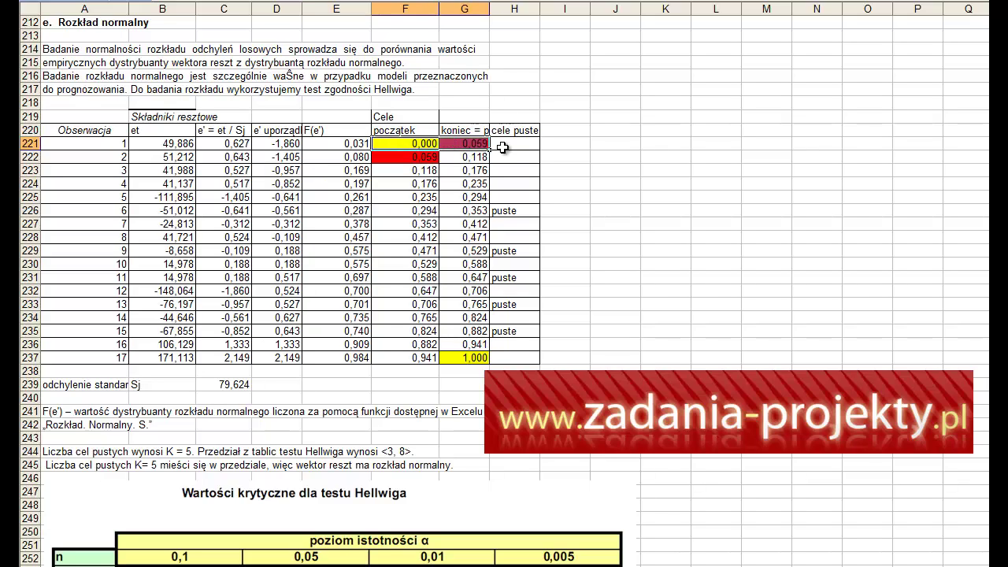
{"action": "left_click", "coordinate": [502, 147]}
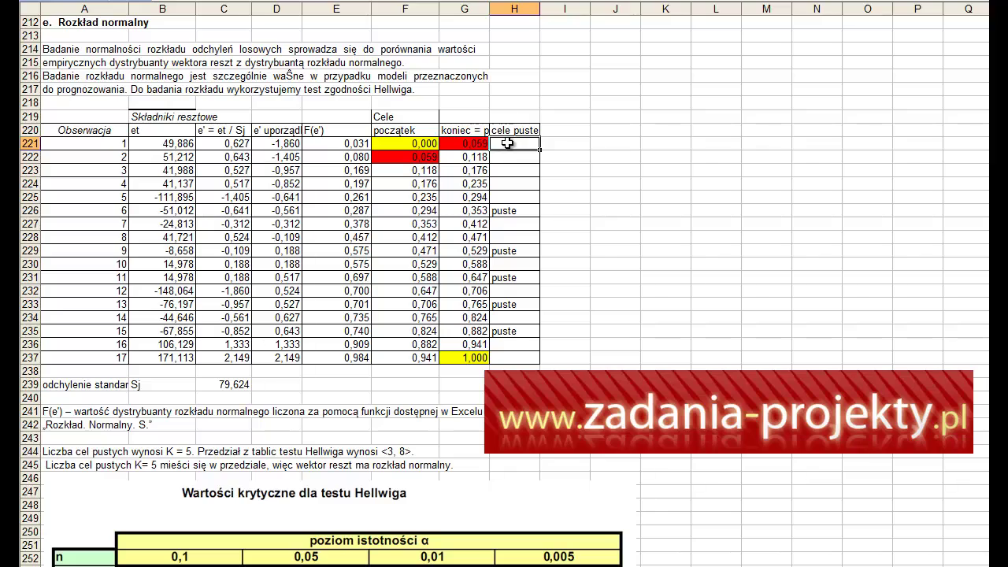
{"action": "left_click_drag", "start_coordinate": [426, 144], "coordinate": [462, 144]}
{"action": "left_click", "coordinate": [350, 155]}
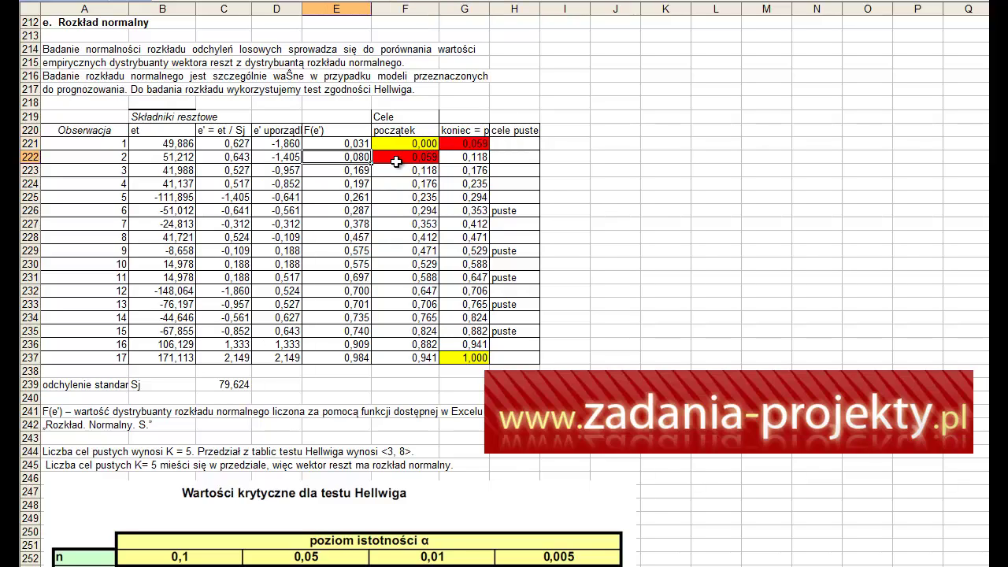
Step: Enter =G221 in F222 so the second interval starts at 0,059, then check G222
{"action": "left_click_drag", "start_coordinate": [422, 157], "coordinate": [459, 157]}
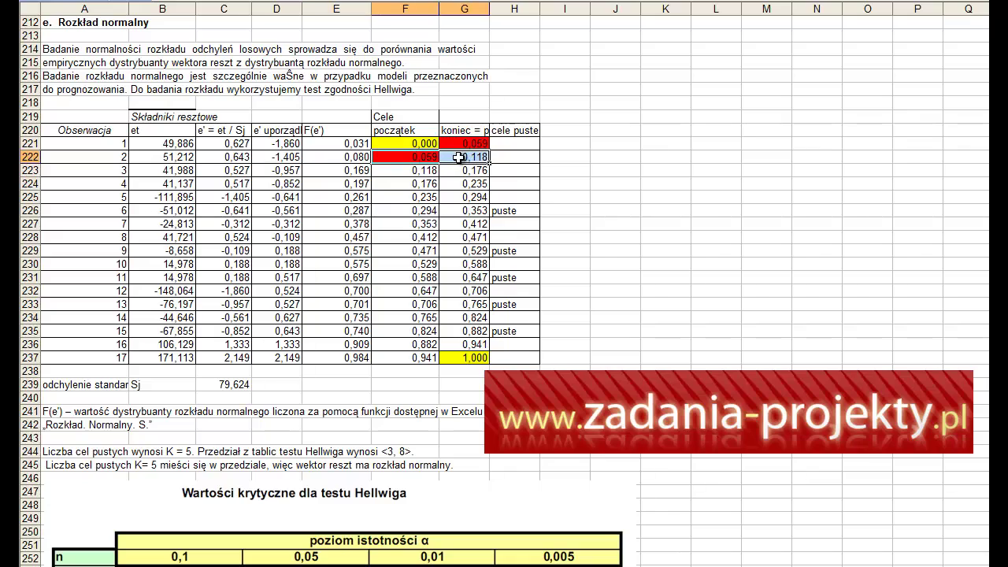
{"action": "left_click", "coordinate": [433, 158]}
{"action": "type", "text": "=G221"}
{"action": "key", "text": "Return"}
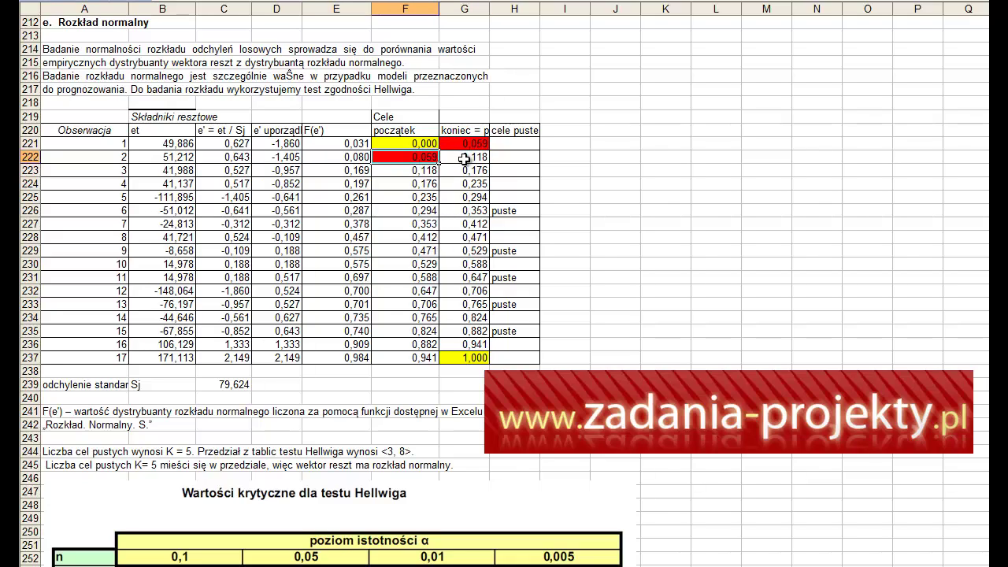
{"action": "double_click", "coordinate": [465, 159]}
{"action": "key", "text": "Escape"}
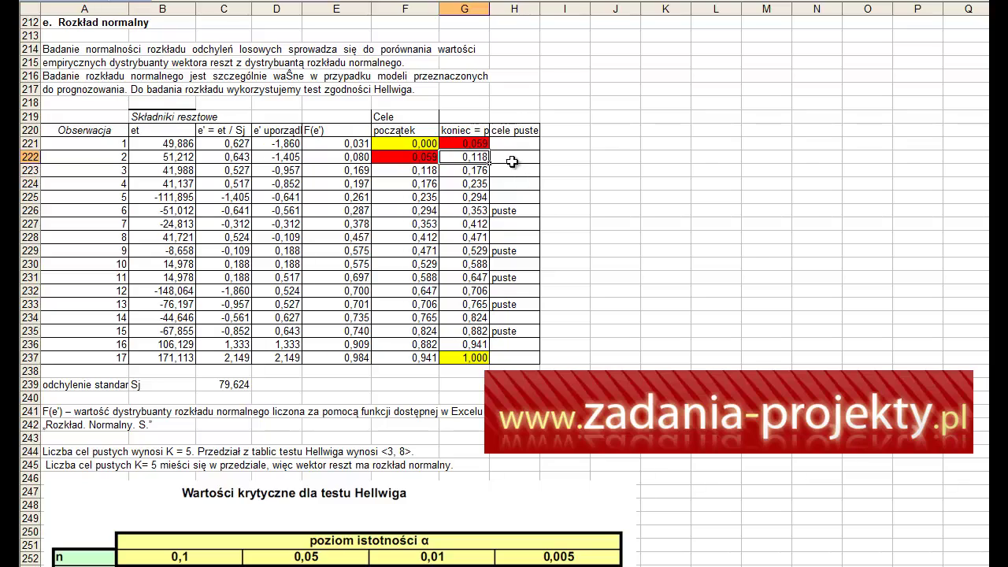
{"action": "left_click", "coordinate": [509, 156]}
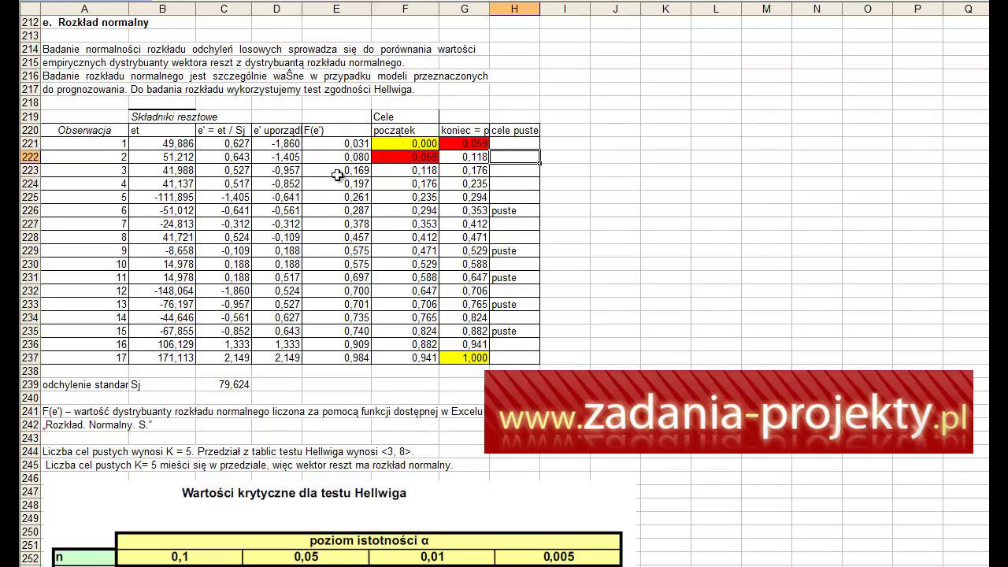
{"action": "left_click_drag", "start_coordinate": [337, 157], "coordinate": [330, 358]}
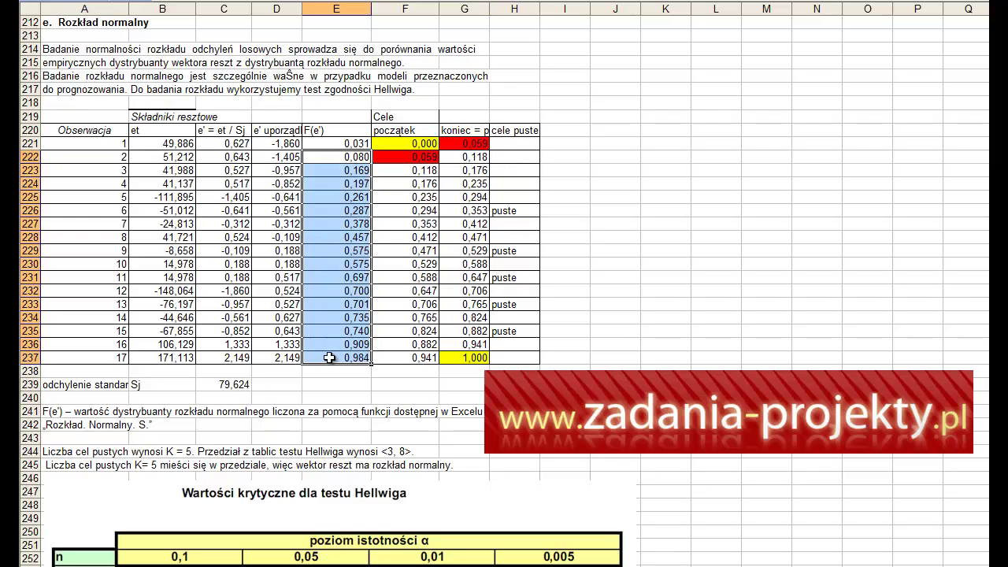
{"action": "left_click_drag", "start_coordinate": [426, 157], "coordinate": [459, 354]}
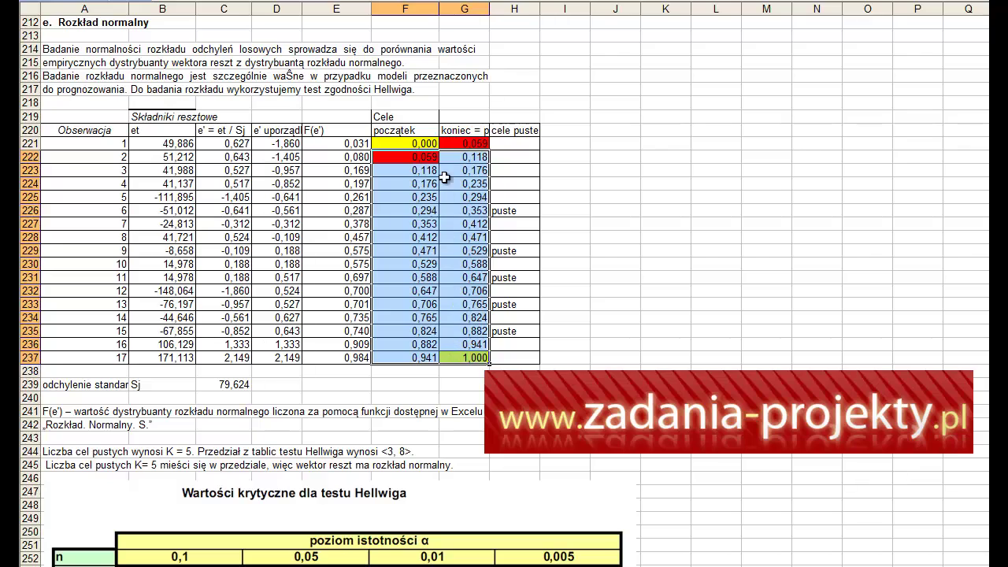
{"action": "left_click_drag", "start_coordinate": [370, 157], "coordinate": [447, 157]}
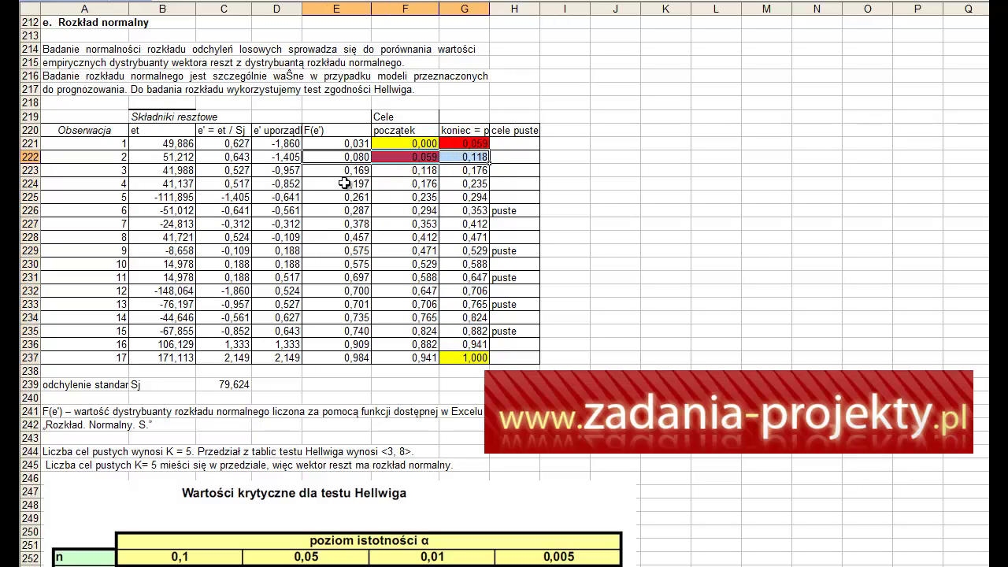
{"action": "left_click", "coordinate": [355, 211]}
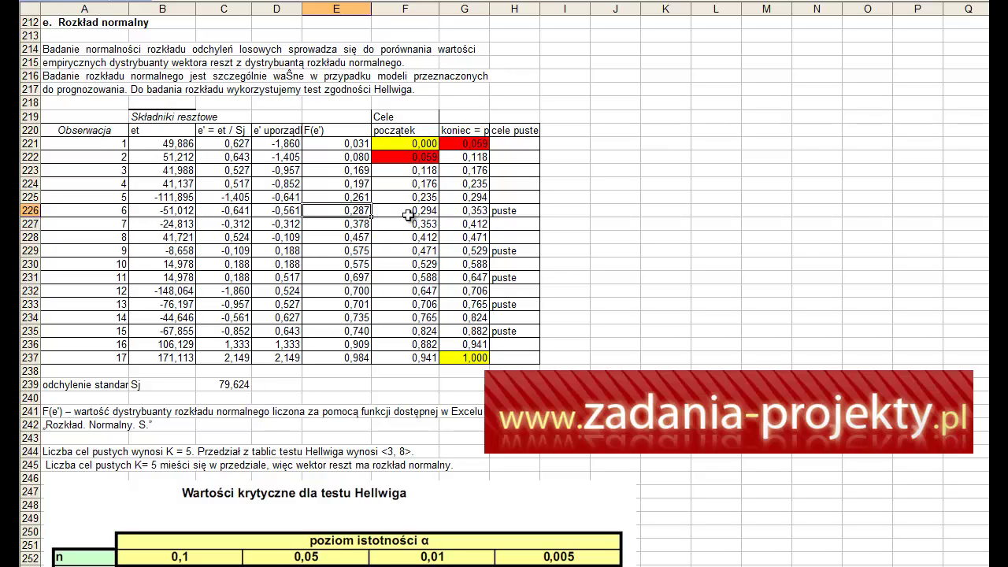
{"action": "left_click_drag", "start_coordinate": [412, 215], "coordinate": [425, 215]}
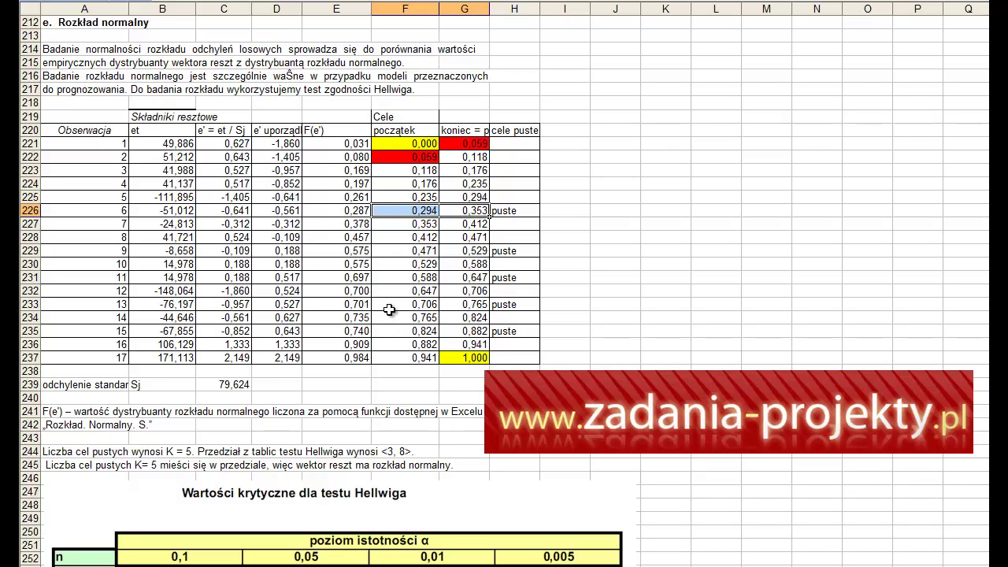
{"action": "left_click", "coordinate": [513, 209]}
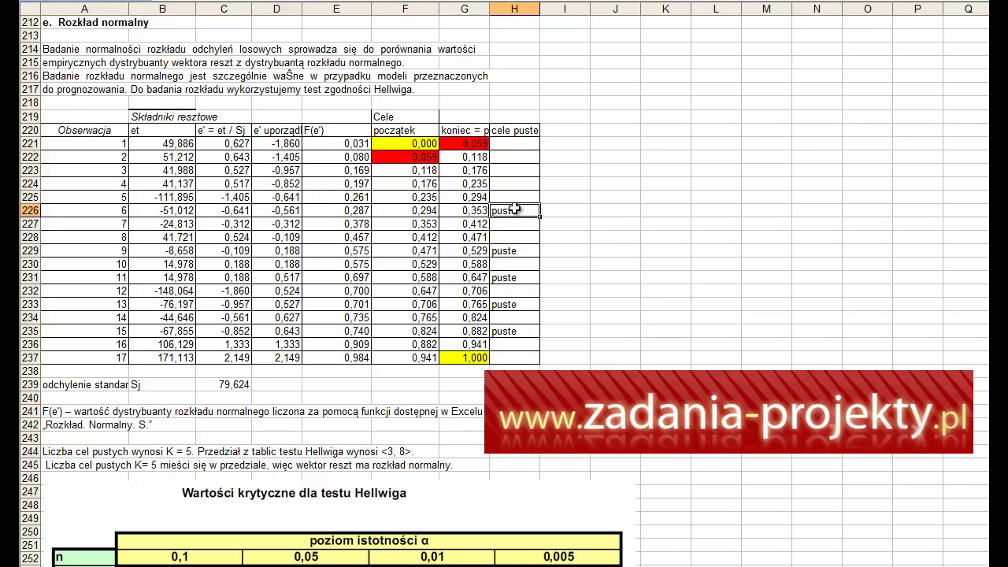
{"action": "left_click", "coordinate": [410, 252]}
{"action": "left_click", "coordinate": [341, 250]}
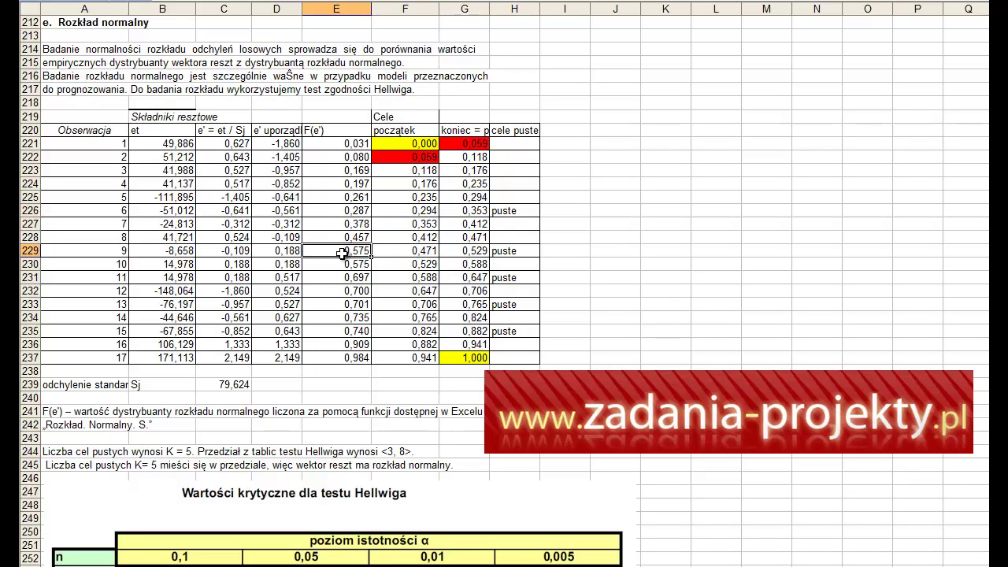
{"action": "left_click_drag", "start_coordinate": [102, 251], "coordinate": [341, 251]}
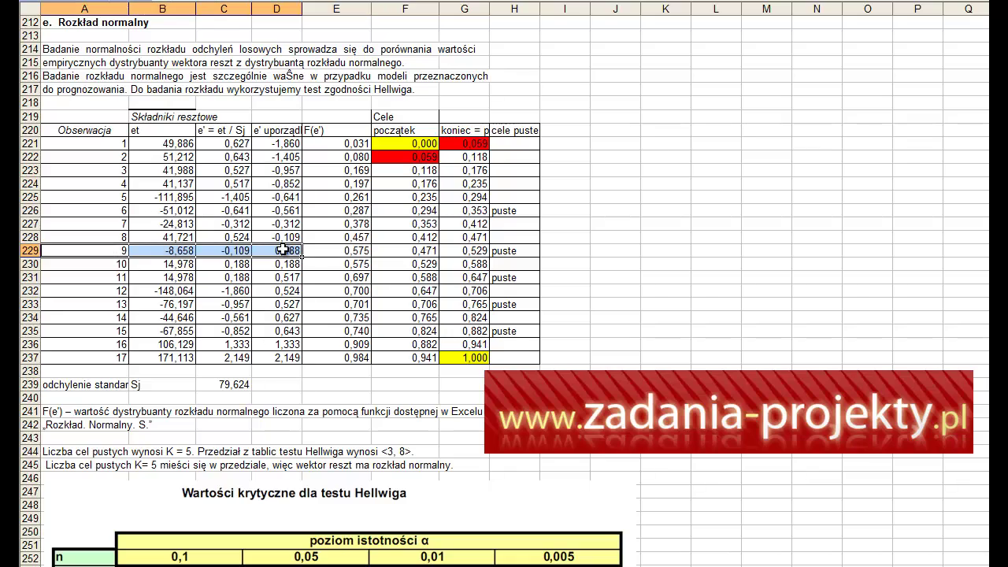
{"action": "left_click", "coordinate": [341, 251]}
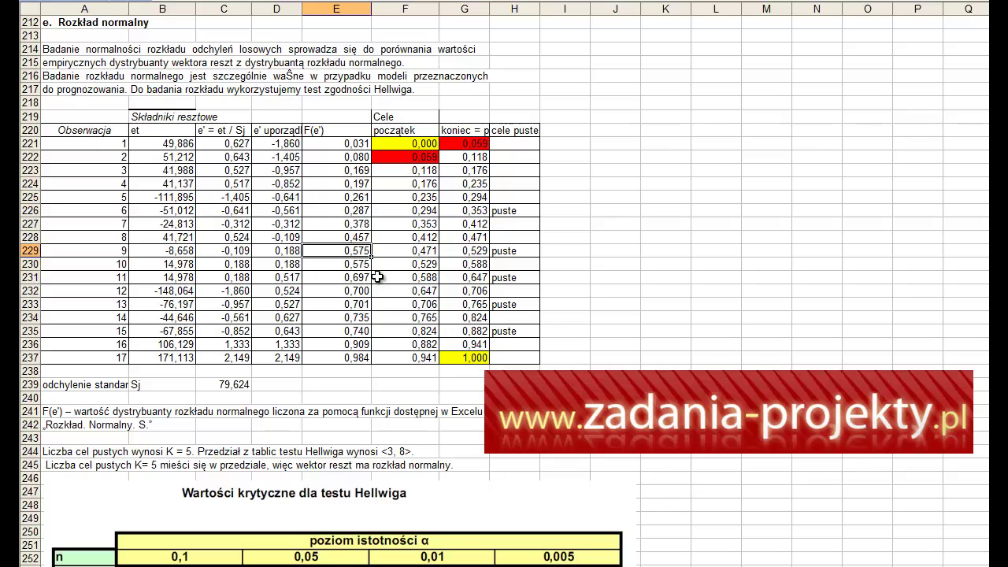
{"action": "left_click_drag", "start_coordinate": [430, 249], "coordinate": [470, 250]}
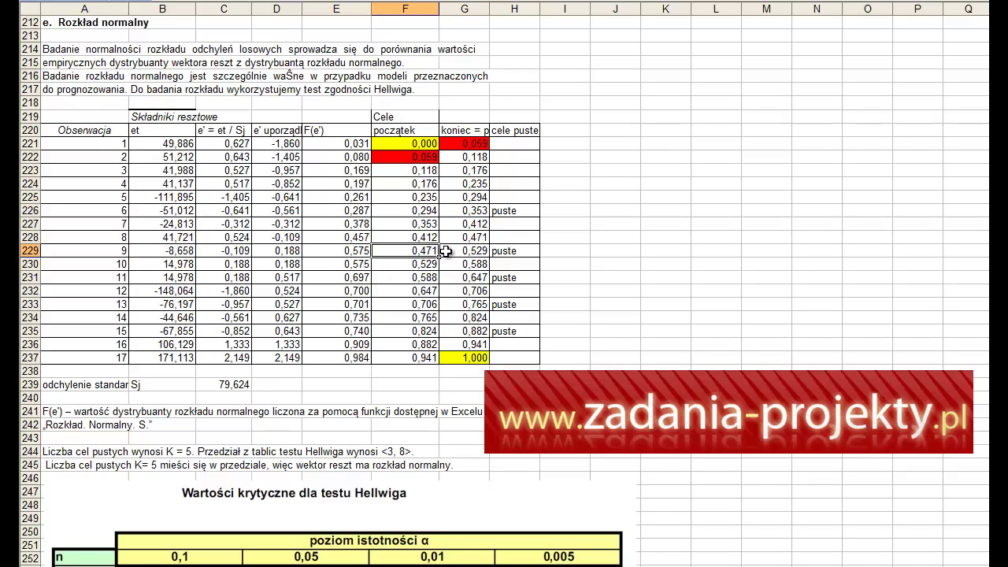
{"action": "left_click", "coordinate": [471, 251]}
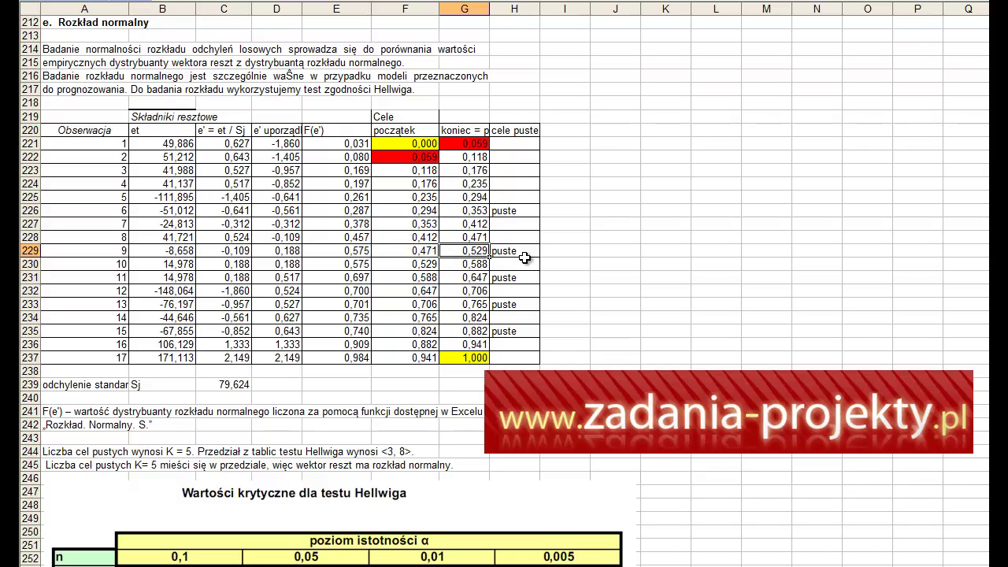
{"action": "left_click", "coordinate": [504, 251]}
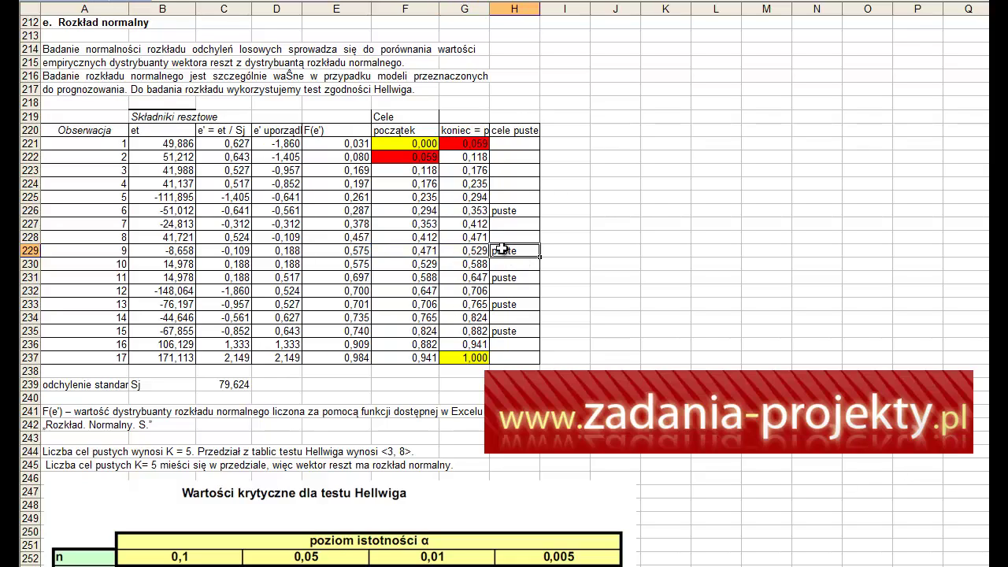
{"action": "left_click", "coordinate": [517, 210]}
{"action": "left_click", "coordinate": [516, 252]}
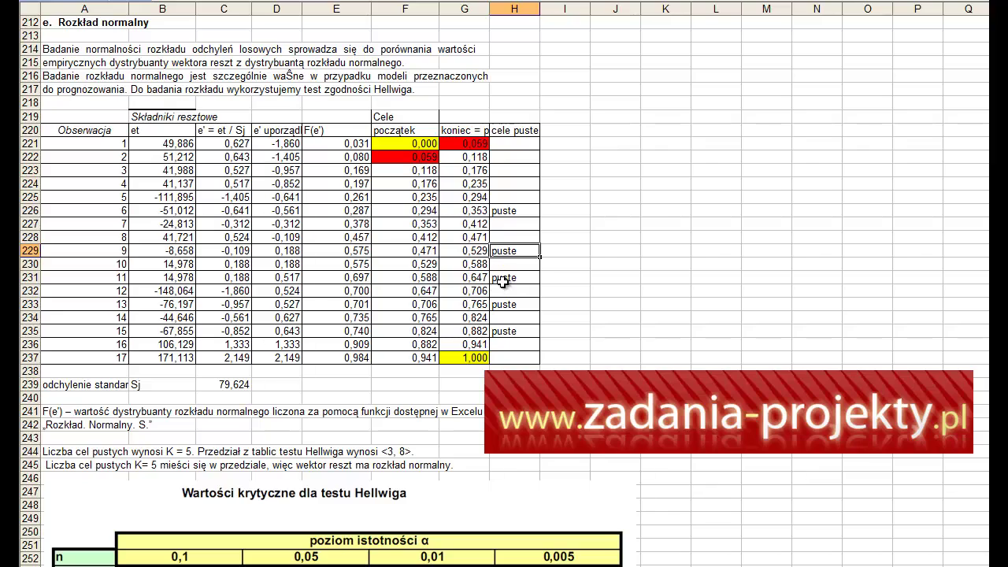
{"action": "left_click", "coordinate": [508, 280]}
{"action": "left_click", "coordinate": [502, 305]}
{"action": "left_click", "coordinate": [505, 344]}
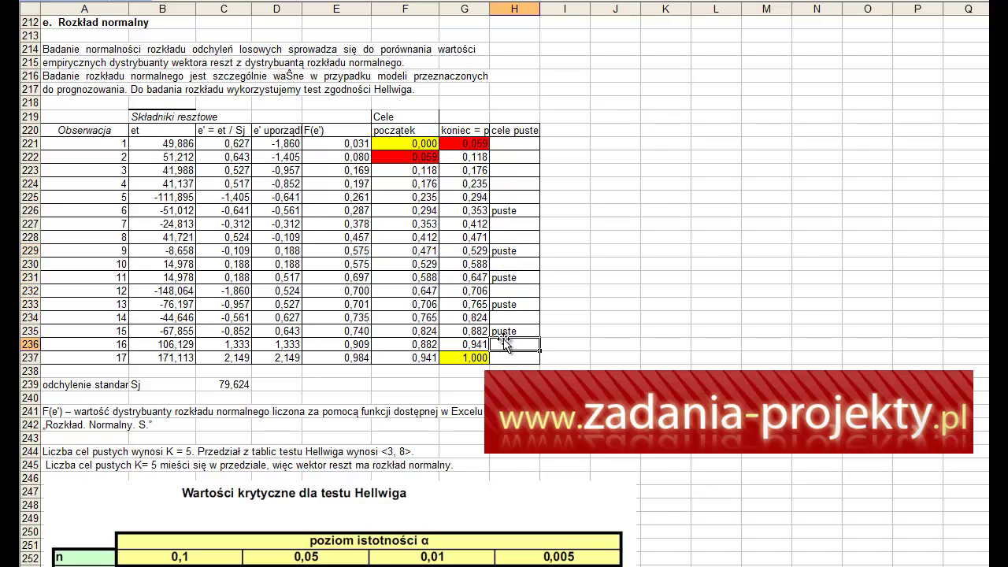
{"action": "left_click", "coordinate": [513, 329]}
Step: Nudge the zadania-projekty banner up and right, then check the empty-cell note and n = 17
{"action": "scroll", "coordinate": [425, 323], "scroll_direction": "down", "scroll_amount": 2}
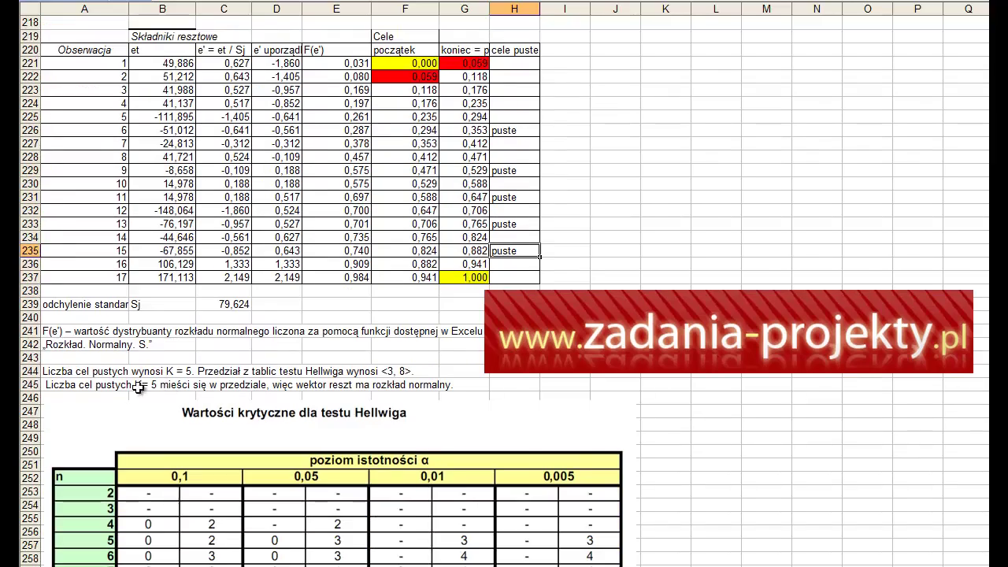
{"action": "left_click_drag", "start_coordinate": [507, 323], "coordinate": [534, 299]}
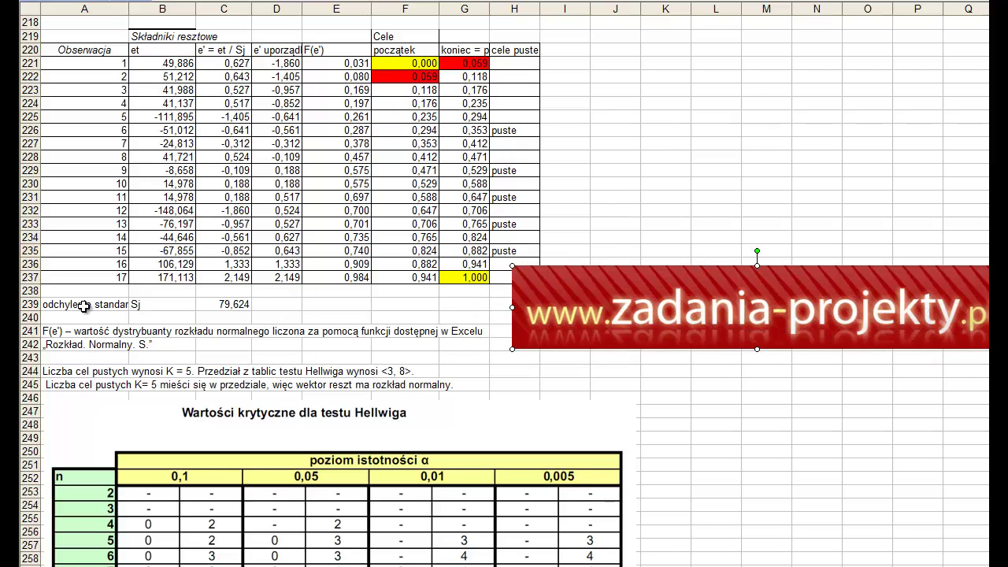
{"action": "left_click", "coordinate": [60, 374]}
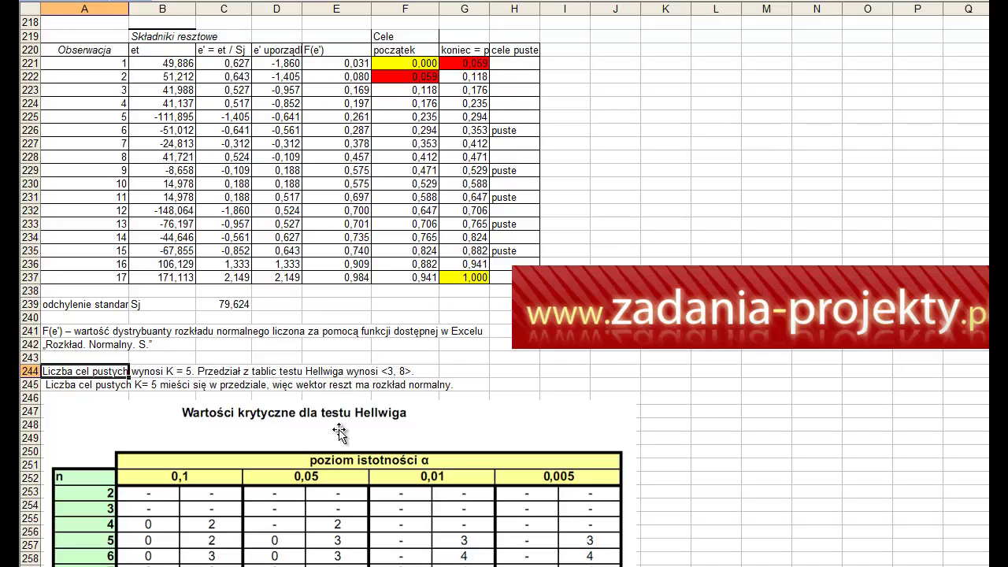
{"action": "left_click", "coordinate": [89, 279]}
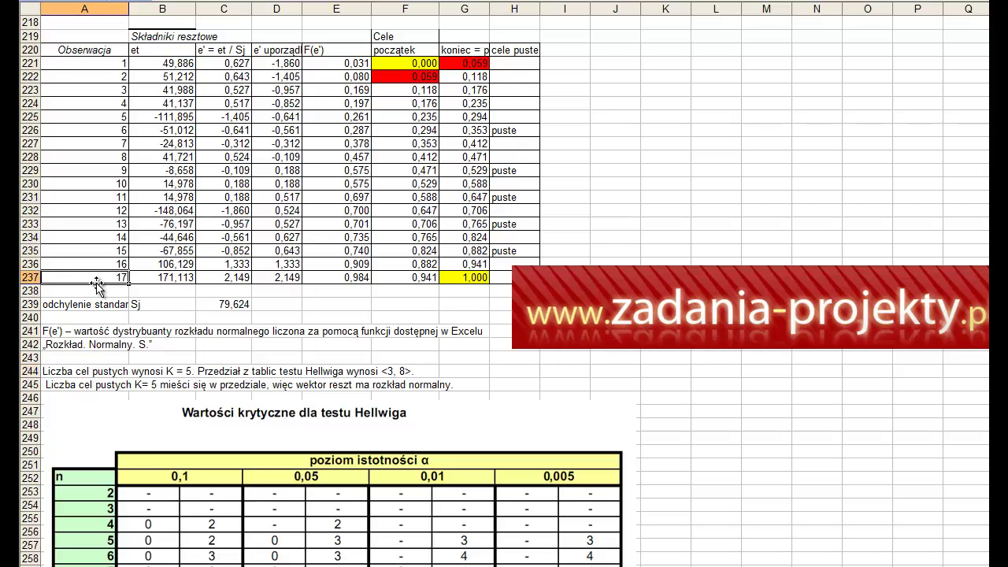
Step: Check the Hellwig critical values and the conclusion that K = 5 lies within <3, 8>
{"action": "scroll", "coordinate": [292, 394], "scroll_direction": "down", "scroll_amount": 4}
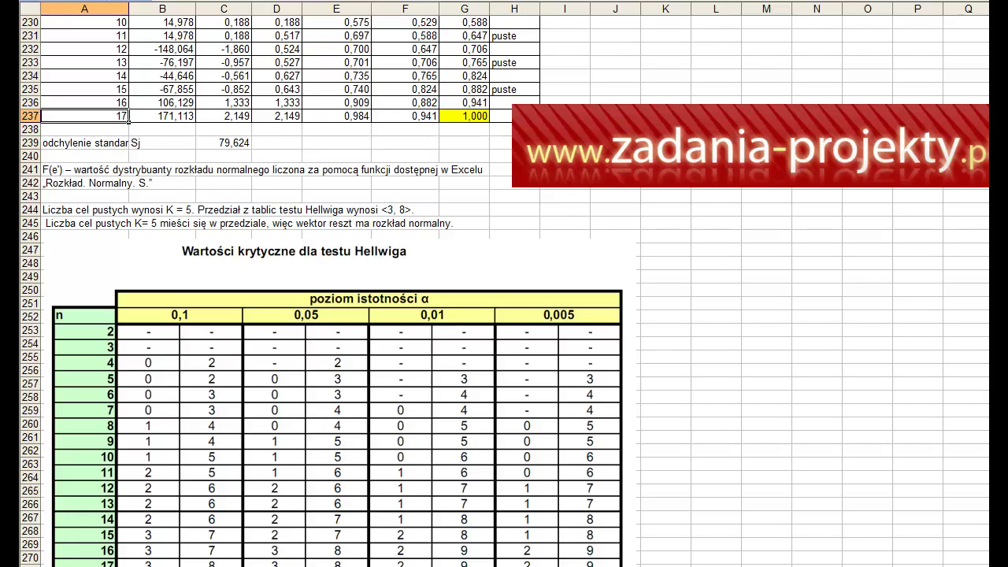
{"action": "scroll", "coordinate": [504, 315], "scroll_direction": "up", "scroll_amount": 3}
{"action": "scroll", "coordinate": [504, 315], "scroll_direction": "up", "scroll_amount": 1}
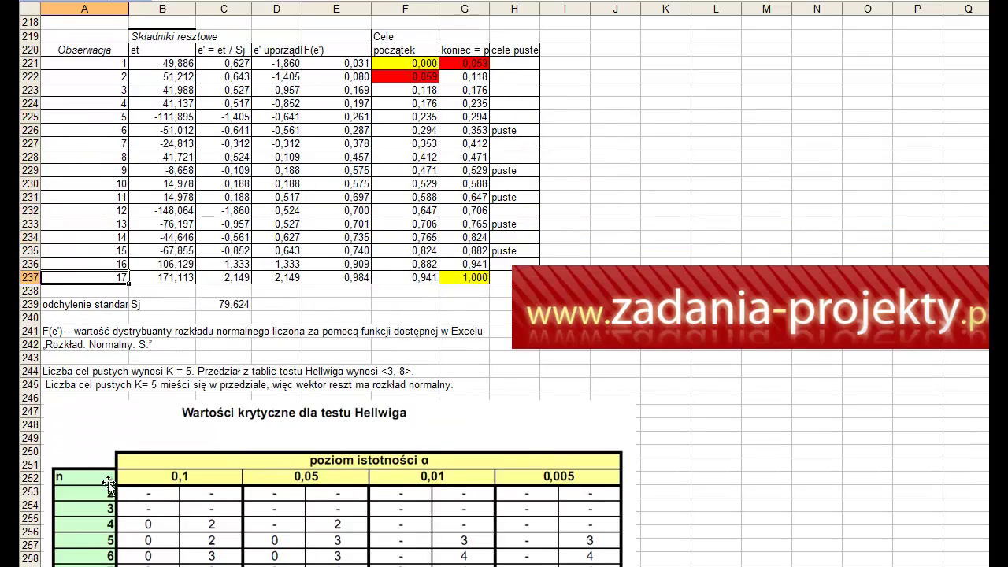
{"action": "left_click", "coordinate": [77, 371]}
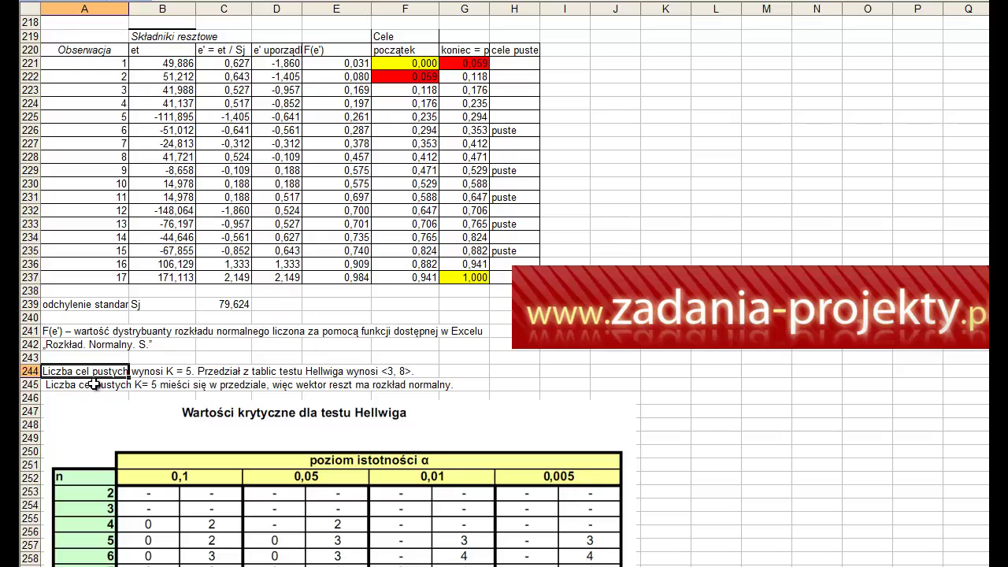
{"action": "left_click", "coordinate": [93, 385]}
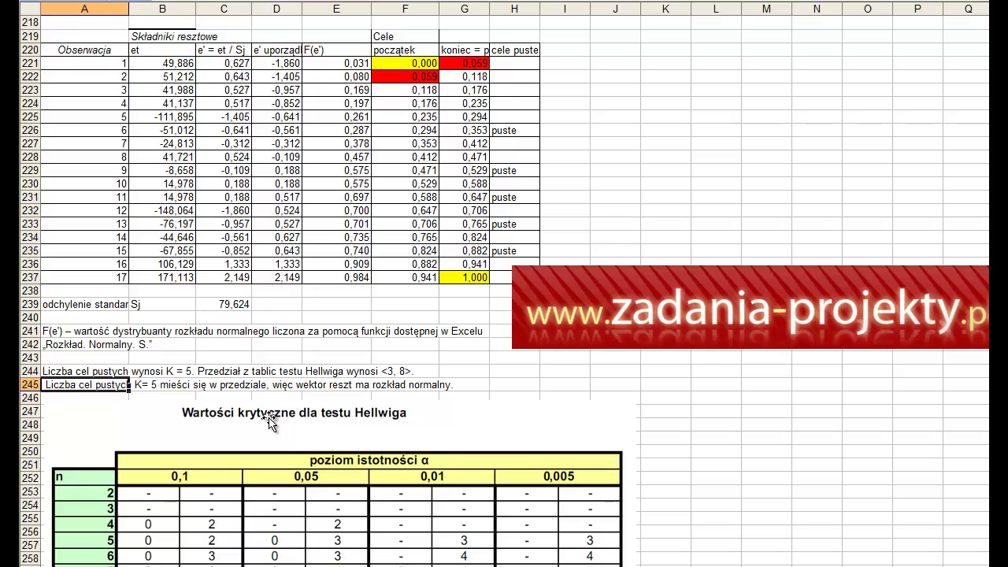
{"action": "scroll", "coordinate": [271, 421], "scroll_direction": "up", "scroll_amount": 2}
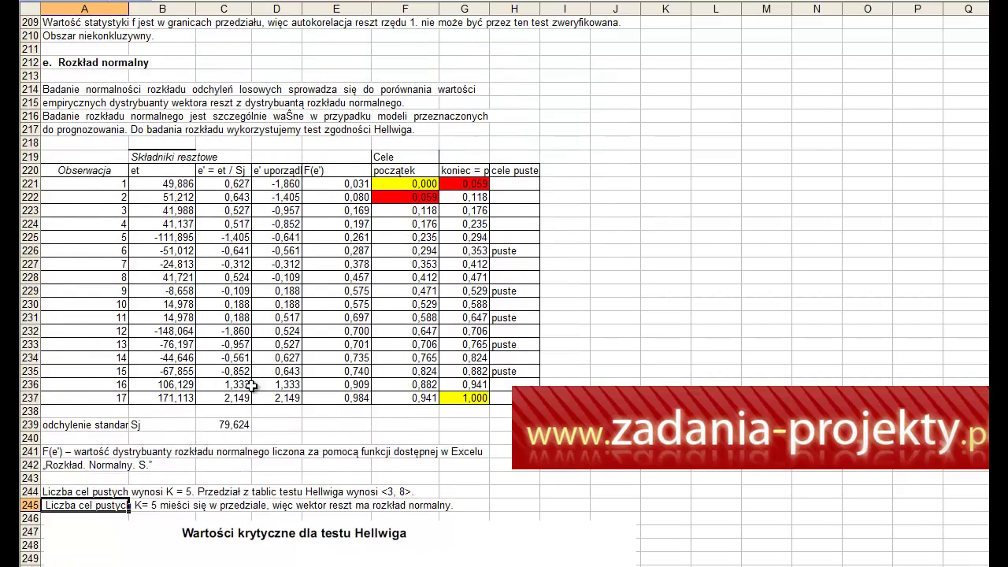
{"action": "scroll", "coordinate": [270, 421], "scroll_direction": "up", "scroll_amount": 2}
{"action": "left_click", "coordinate": [85, 106]}
{"action": "scroll", "coordinate": [104, 216], "scroll_direction": "down", "scroll_amount": 1}
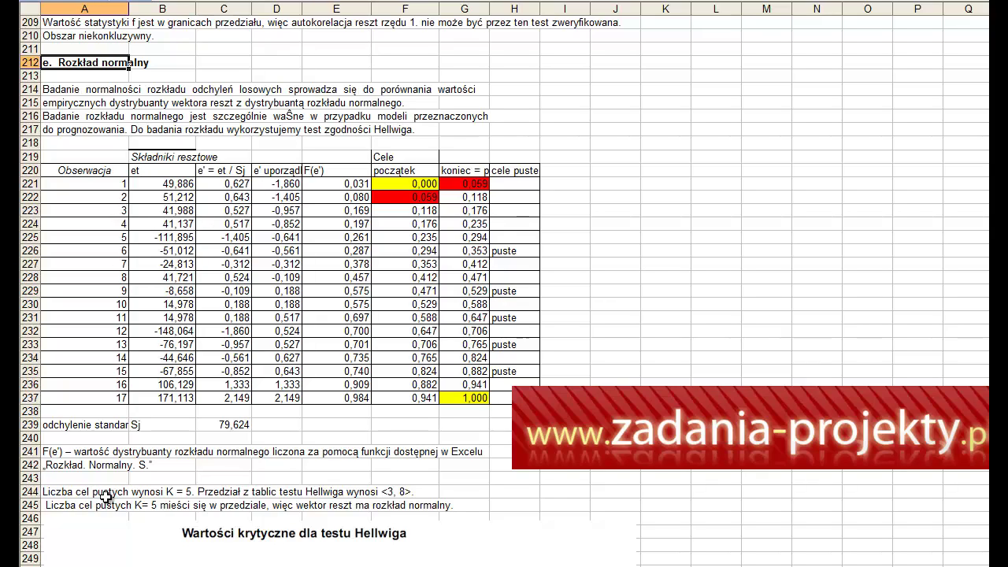
{"action": "left_click", "coordinate": [72, 504]}
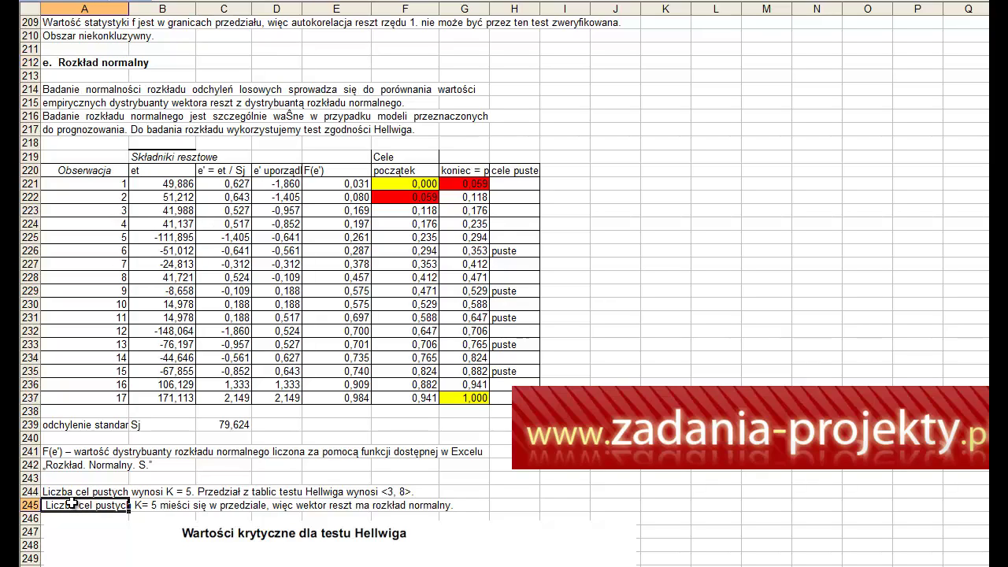